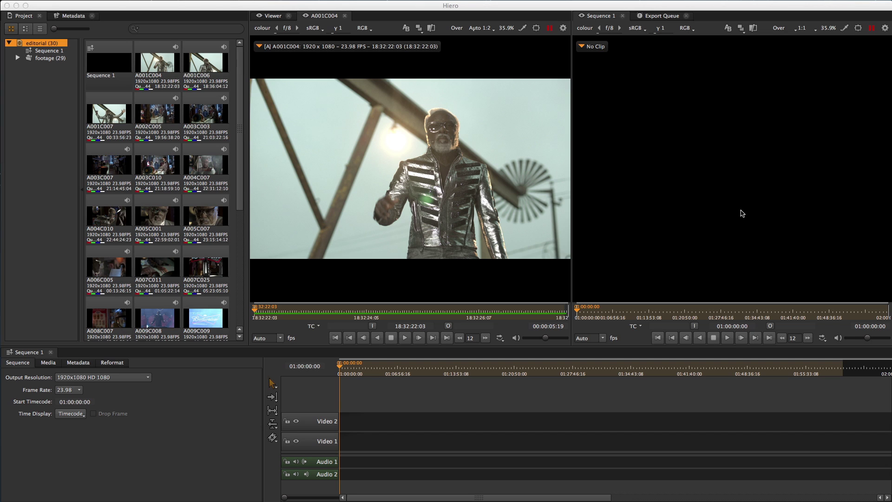
# Show the bin's clips as a list with details and open clip A001C007 in the clip viewer.
pyautogui.click(185, 206)
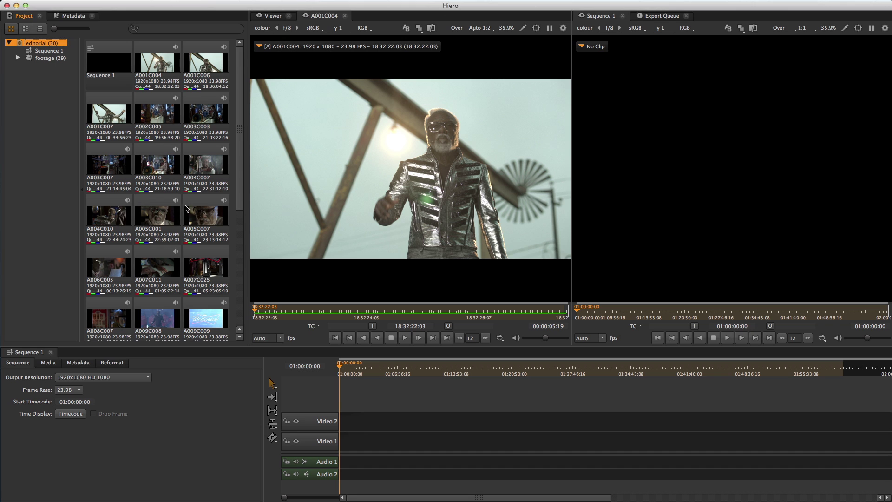
pyautogui.click(26, 28)
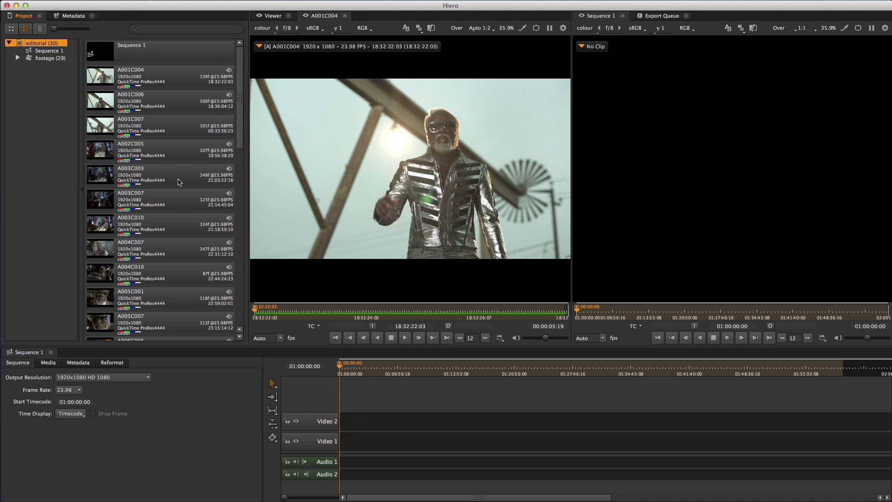
pyautogui.doubleClick(104, 129)
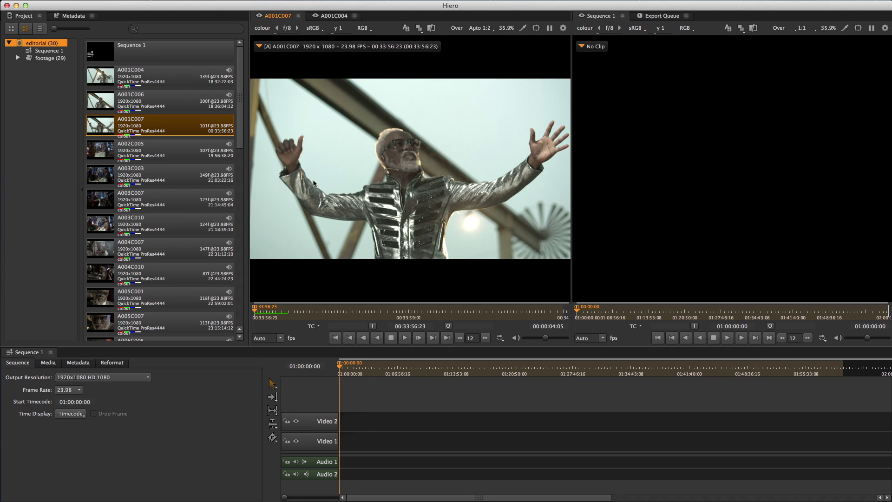
# Mark an in point at 00:33:58:10 and an out point at 00:33:59:08 on clip A001C007.
pyautogui.moveTo(299, 314); pyautogui.dragTo(363, 312)
pyautogui.click(372, 325)
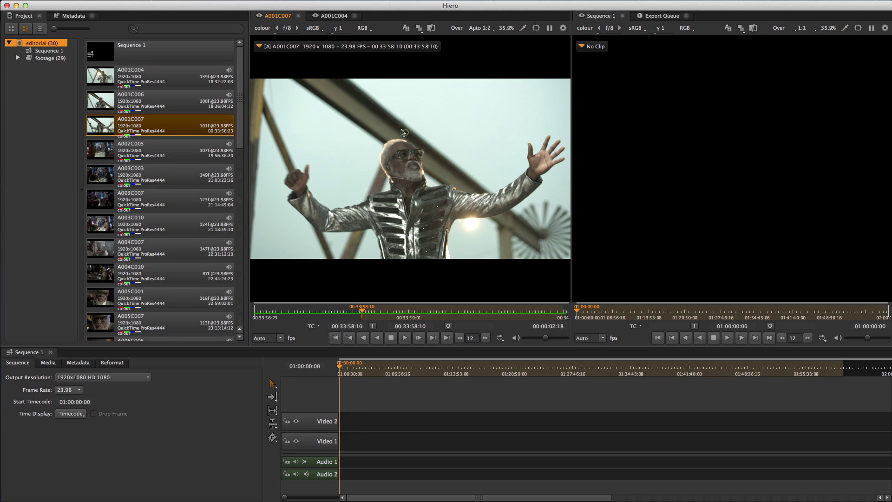
pyautogui.press('space')
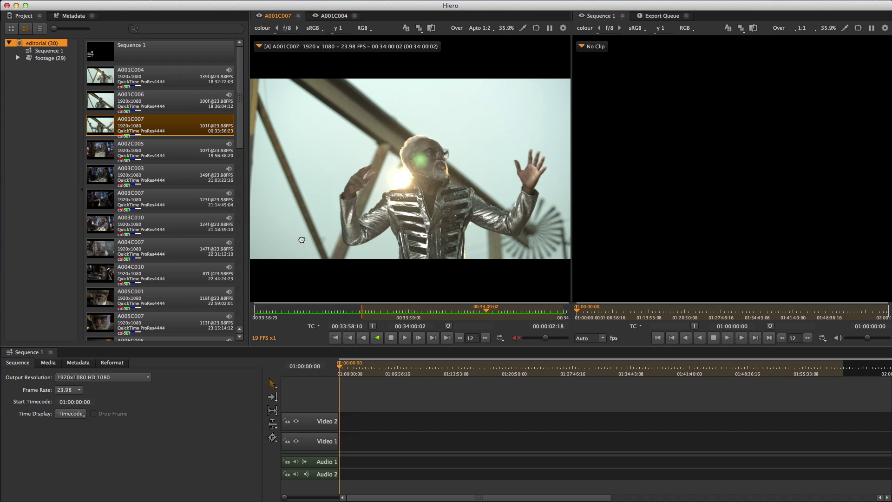
pyautogui.press('space')
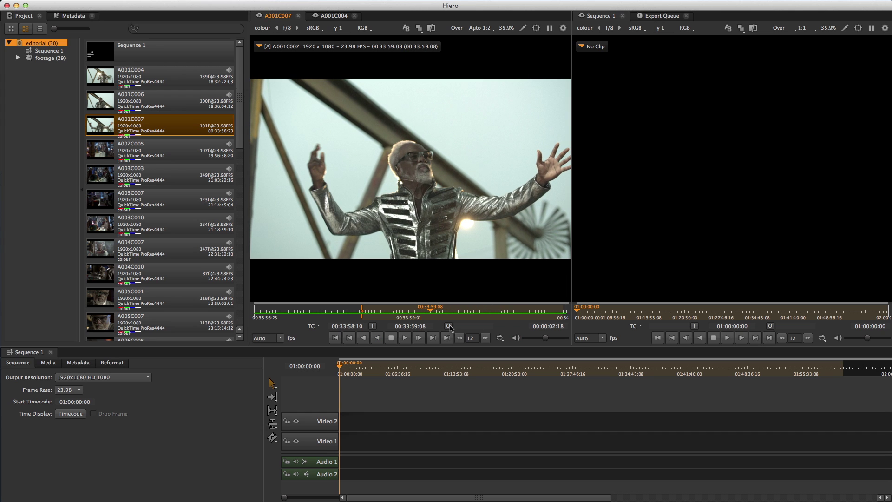
pyautogui.click(449, 326)
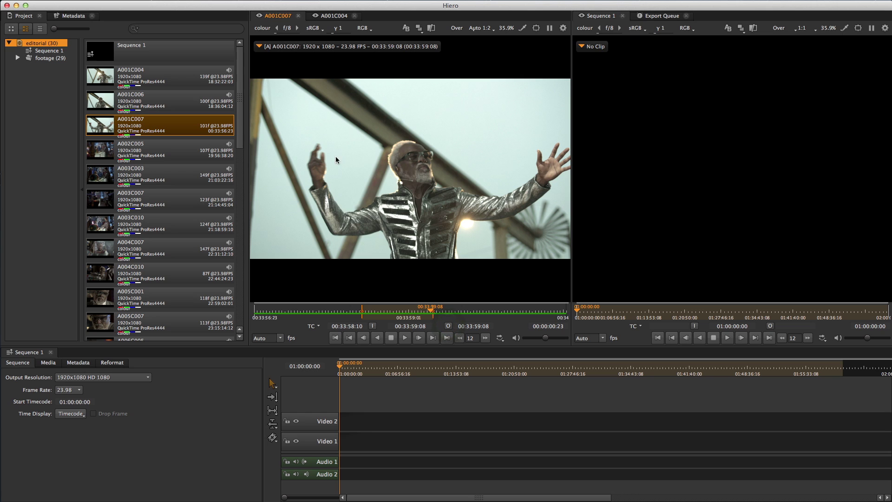
# Add the marked range of A001C007 to the start of Video 1 in Sequence 1 and fit the timeline.
pyautogui.rightClick(341, 169)
pyautogui.moveTo(425, 193)
pyautogui.click(436, 186)
pyautogui.click(419, 395)
pyautogui.press('f')
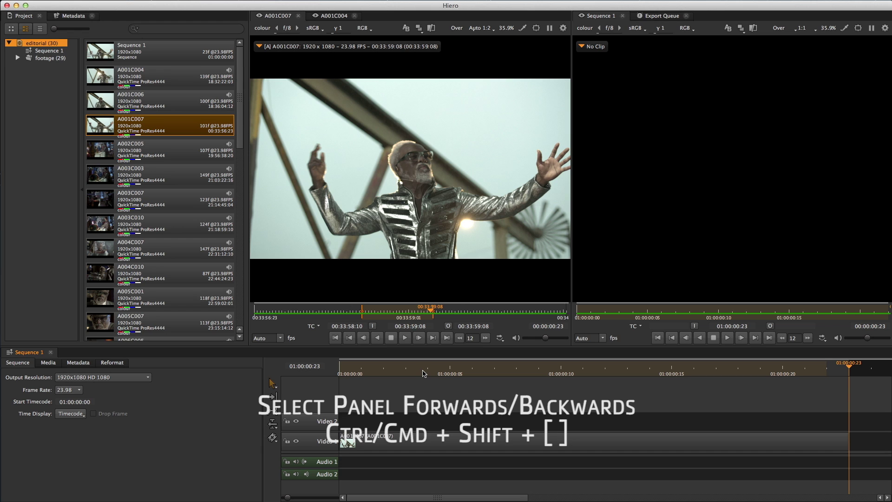
# Expand the footage bin in the project and open its clip A003C007 in the clip viewer.
pyautogui.hotkey('ctrl', 'shift', ']')
pyautogui.hotkey('ctrl', 'shift', '[')
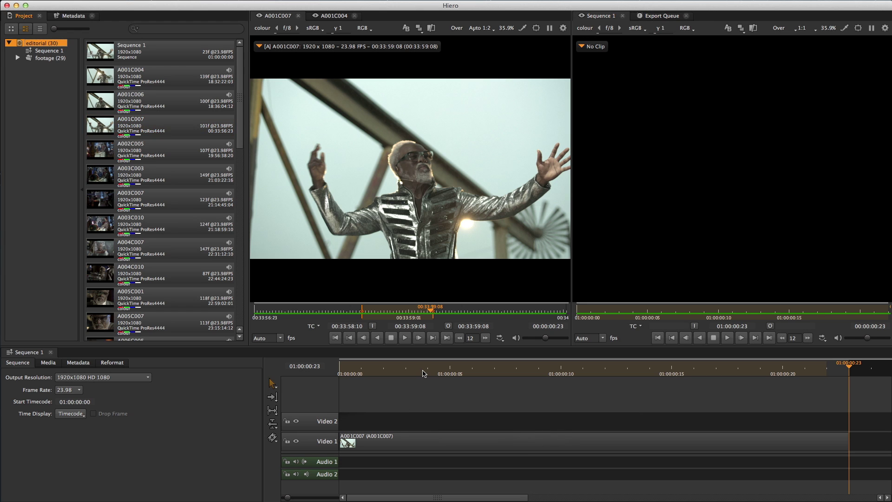
pyautogui.press('Down')
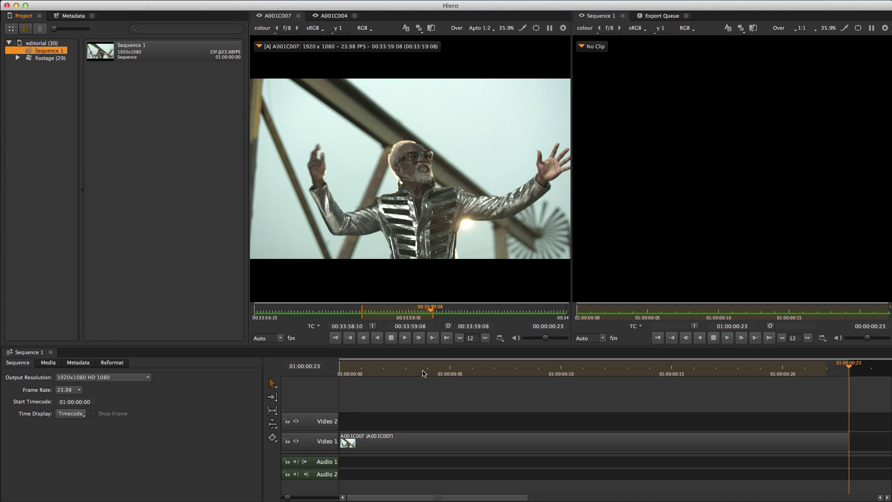
pyautogui.press('Down')
pyautogui.press('Right')
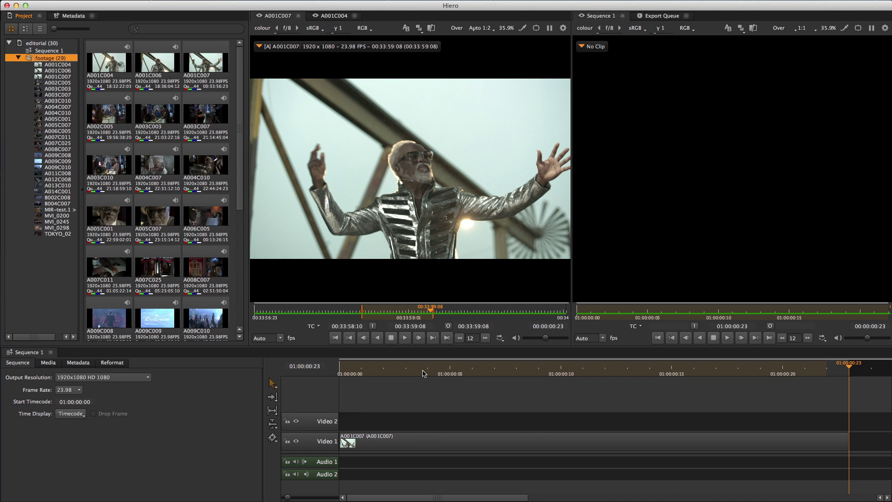
pyautogui.press('Down')
pyautogui.press('Down')
pyautogui.press('Down')
pyautogui.press('Down')
pyautogui.press('Down')
pyautogui.press('Down')
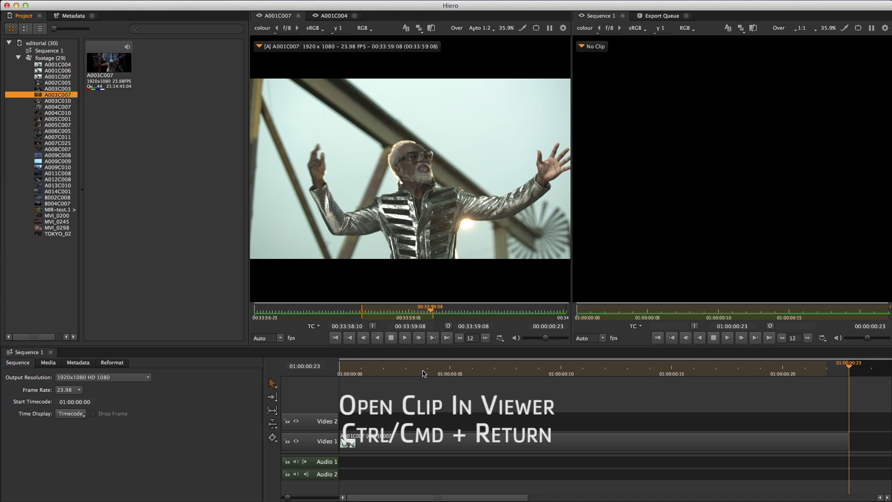
pyautogui.hotkey('ctrl', 'Return')
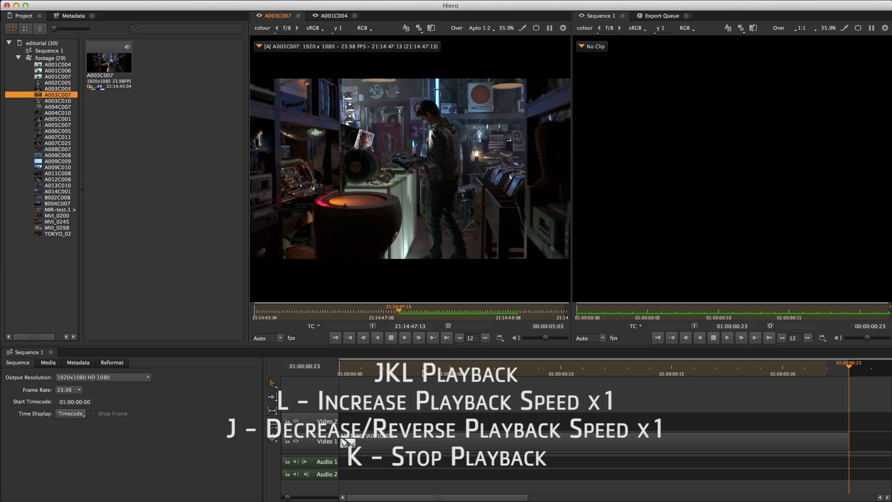
# Preview clip A003C007 by playing it forwards, raising and lowering the playback speed, and stopping it.
pyautogui.press('l')
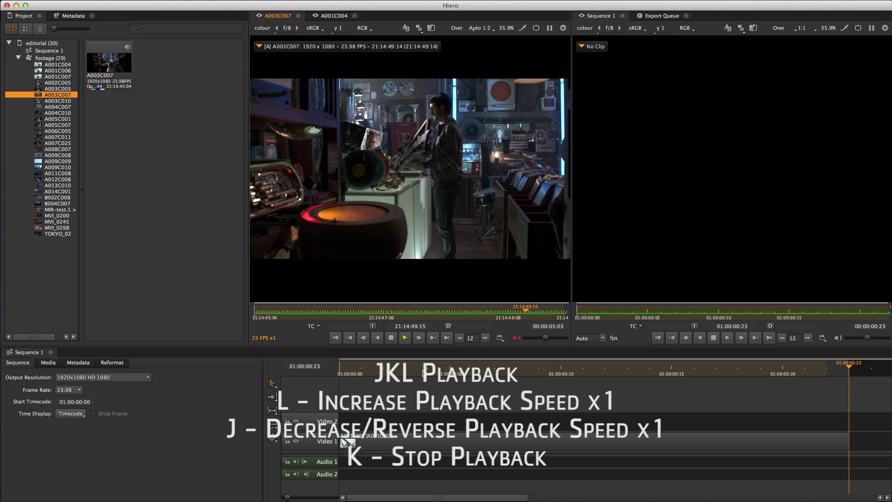
pyautogui.press('l')
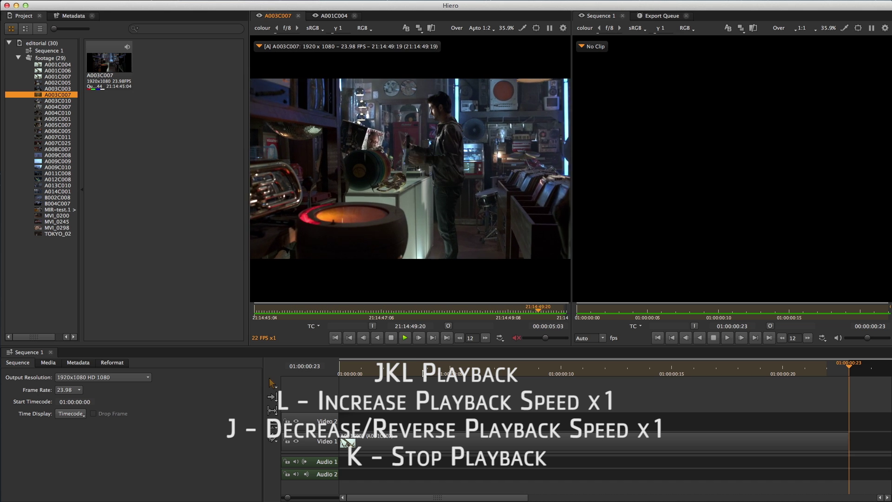
pyautogui.press('j')
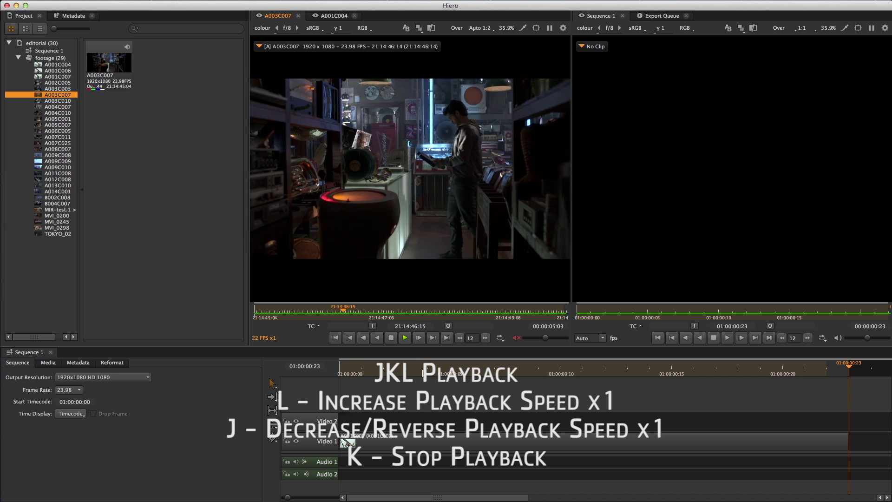
pyautogui.press('k')
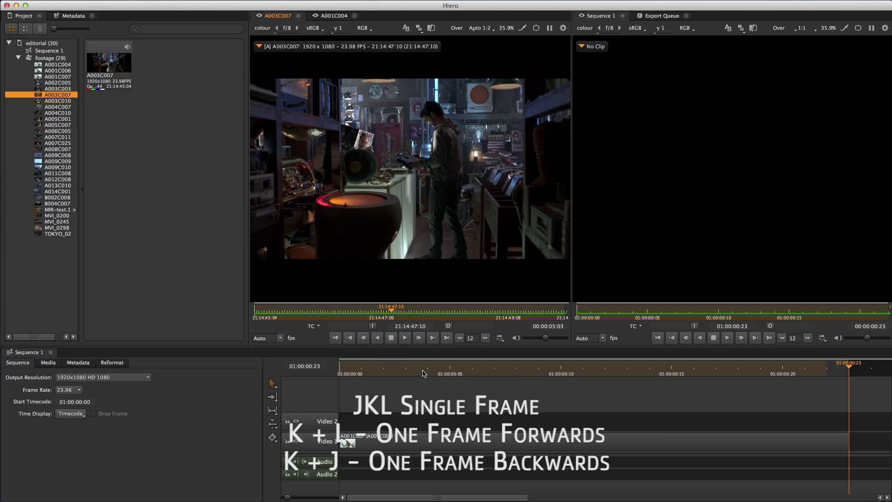
# Step through A003C007 frame by frame and mark an in point at 21:14:47:01.
pyautogui.hotkey('k', 'j')
pyautogui.hotkey('k', 'j')
pyautogui.hotkey('k', 'j')
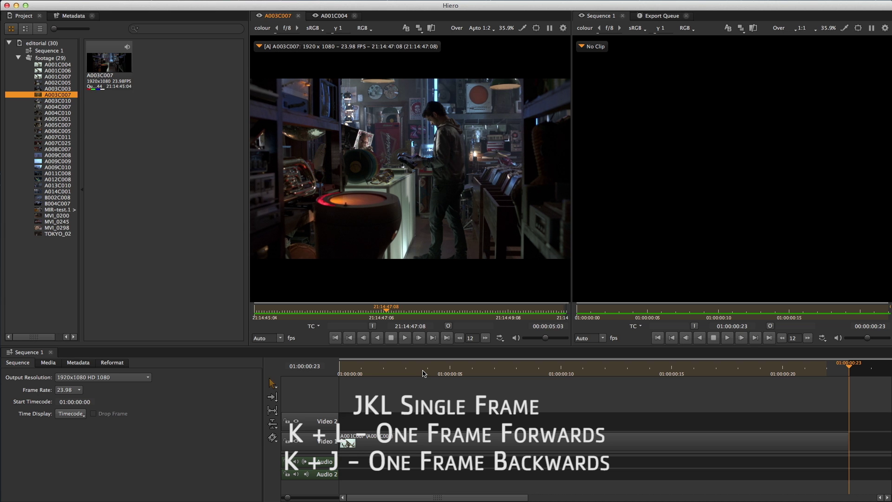
pyautogui.hotkey('k', 'j')
pyautogui.hotkey('k', 'l')
pyautogui.hotkey('k', 'l')
pyautogui.hotkey('k', 'l')
pyautogui.hotkey('k', 'l')
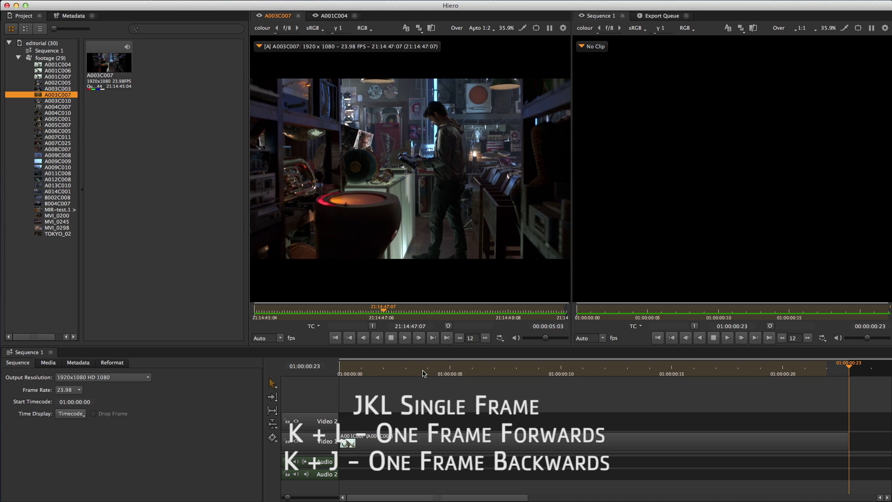
pyautogui.hotkey('k', 'j')
pyautogui.hotkey('k', 'l')
pyautogui.hotkey('k', 'j')
pyautogui.hotkey('k', 'j')
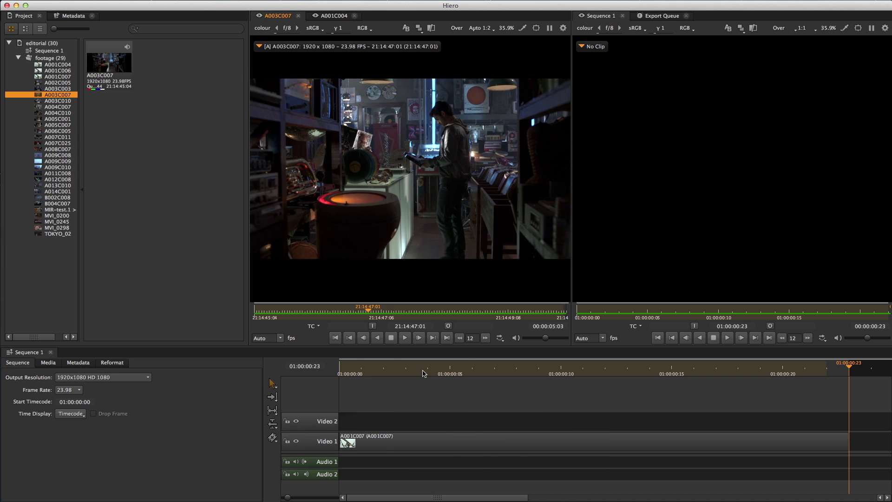
pyautogui.press('i')
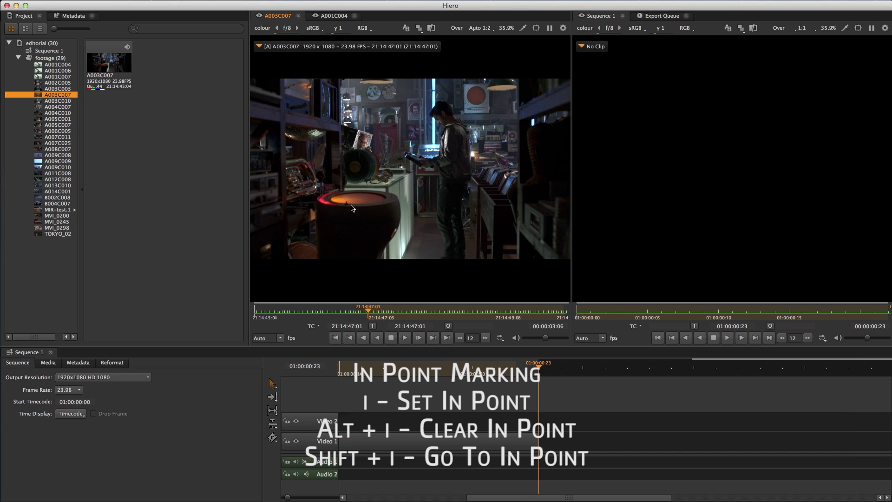
# Mark an out point at 21:14:48:00 on A003C007 and insert the marked range into Sequence 1 after A001C007.
pyautogui.hotkey('k', 'j')
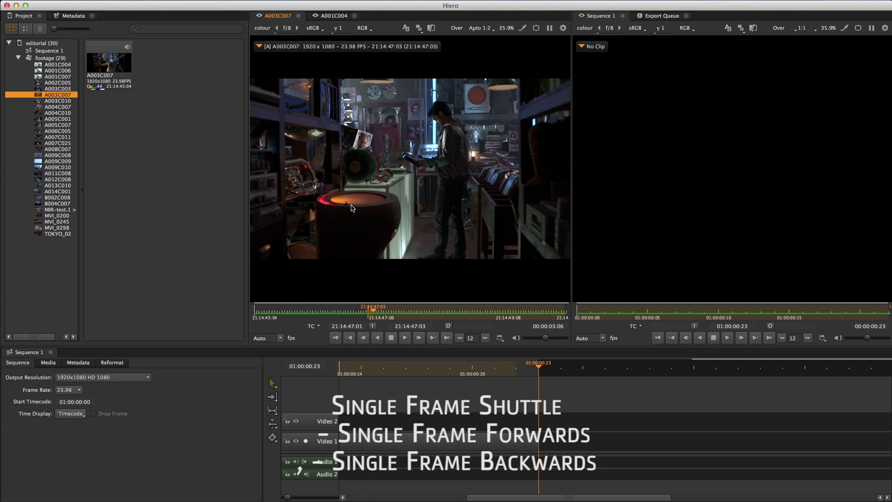
pyautogui.hotkey('shift', '.')
pyautogui.hotkey('shift', '.')
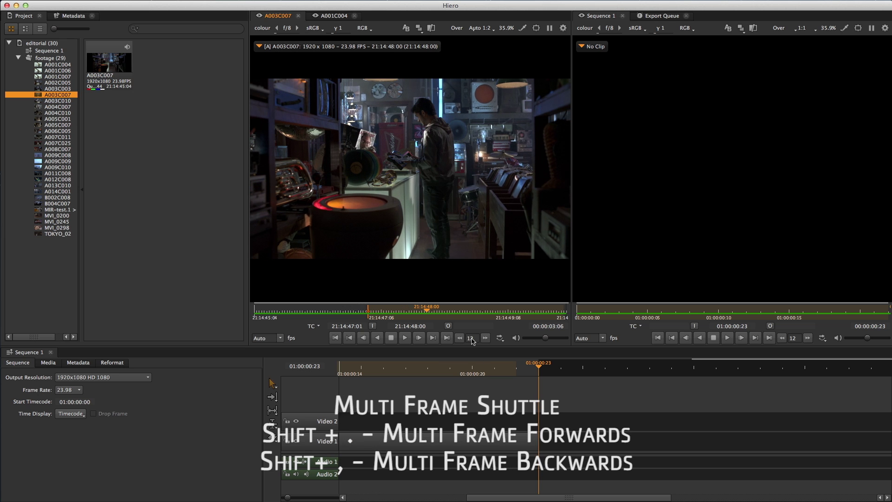
pyautogui.press('o')
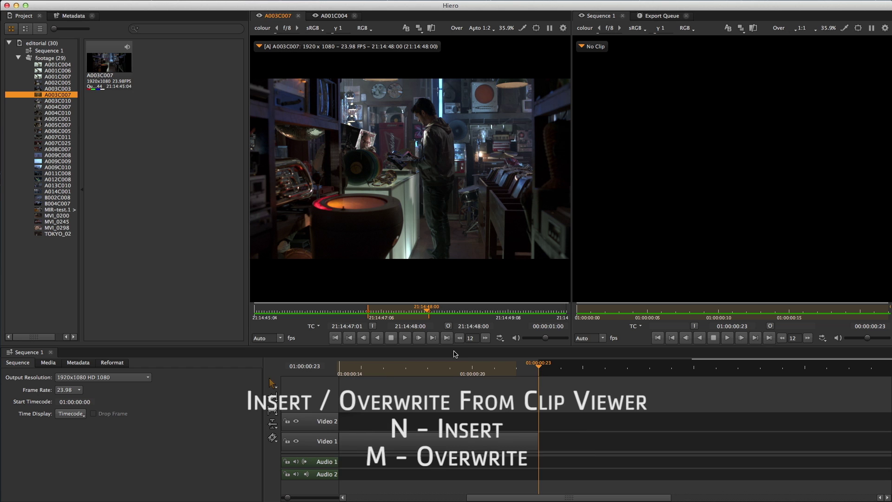
pyautogui.press('n')
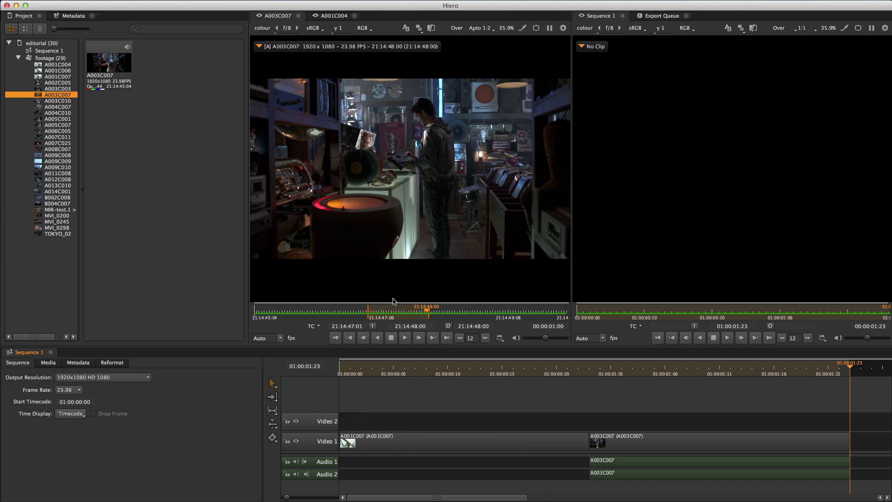
# Load clip A004C007 in the clip viewer and mark it from 22:31:14:13 to 22:31:16:06.
pyautogui.moveTo(57, 107); pyautogui.dragTo(311, 244)
pyautogui.moveTo(389, 309); pyautogui.dragTo(449, 317)
pyautogui.press('i')
pyautogui.press('o')
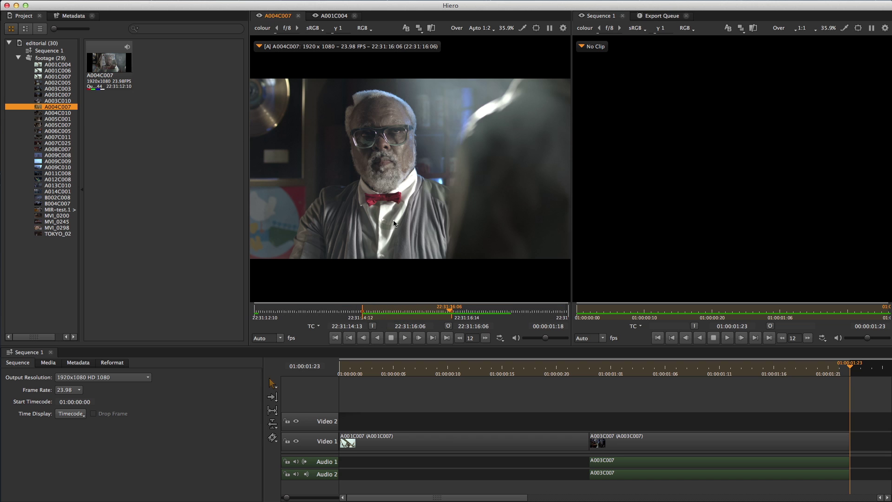
# Add the marked range of A004C007 after A003C007 in Sequence 1 and fit the timeline to all clips.
pyautogui.press('.')
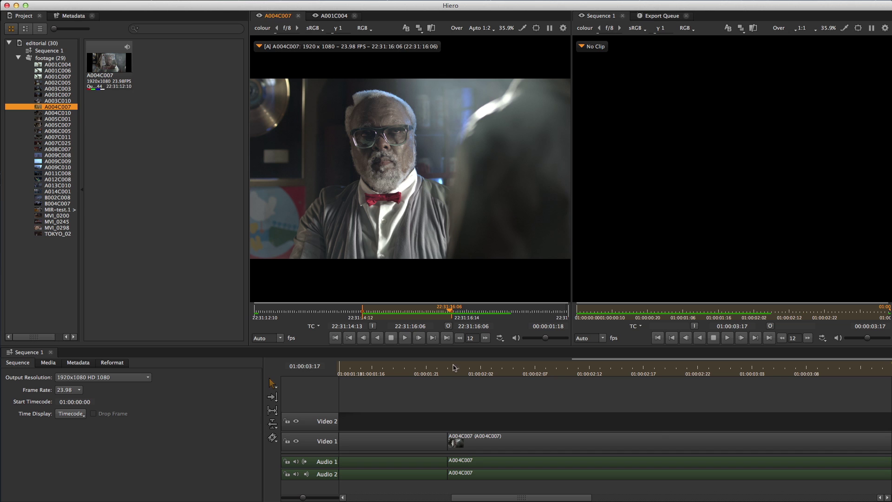
pyautogui.click(439, 399)
pyautogui.press('f')
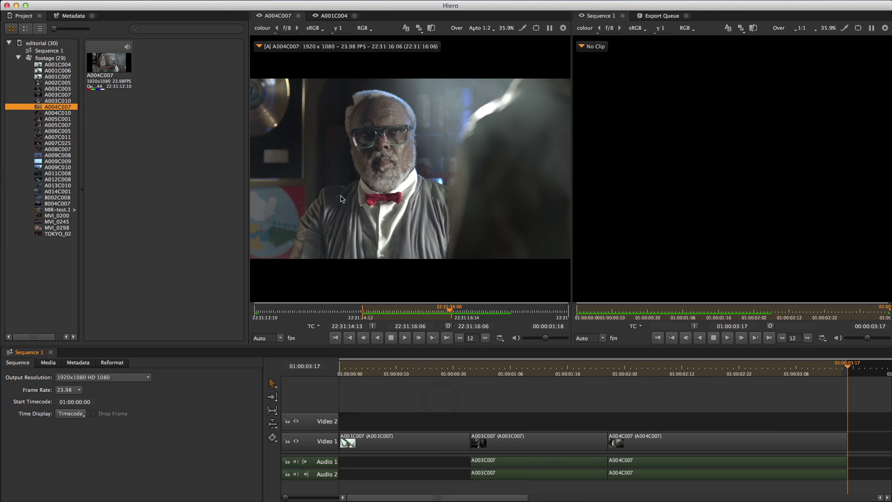
# Open clip A007C011, mark it from 01:05:25:01 to 01:05:26:12, and append that range to Sequence 1.
pyautogui.doubleClick(51, 137)
pyautogui.moveTo(381, 310); pyautogui.dragTo(405, 308)
pyautogui.press('o')
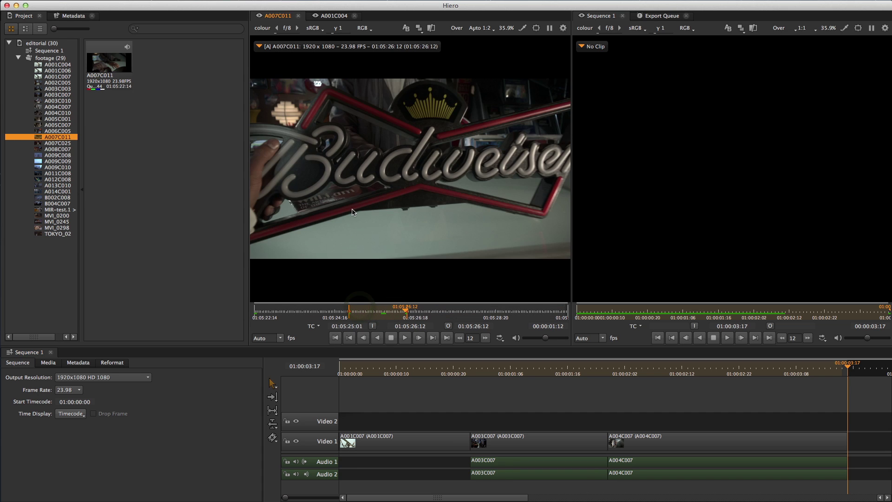
pyautogui.press('v')
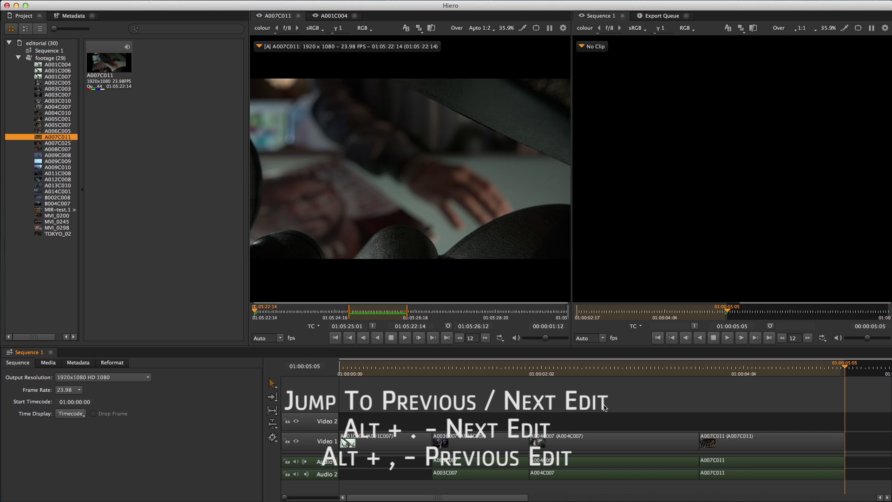
# Move the sequence playhead to the start of A004C007 and insert clip A008C007 there, marked from 02:51:52:00 to 02:51:53:16.
pyautogui.hotkey('alt', ',')
pyautogui.hotkey('alt', ',')
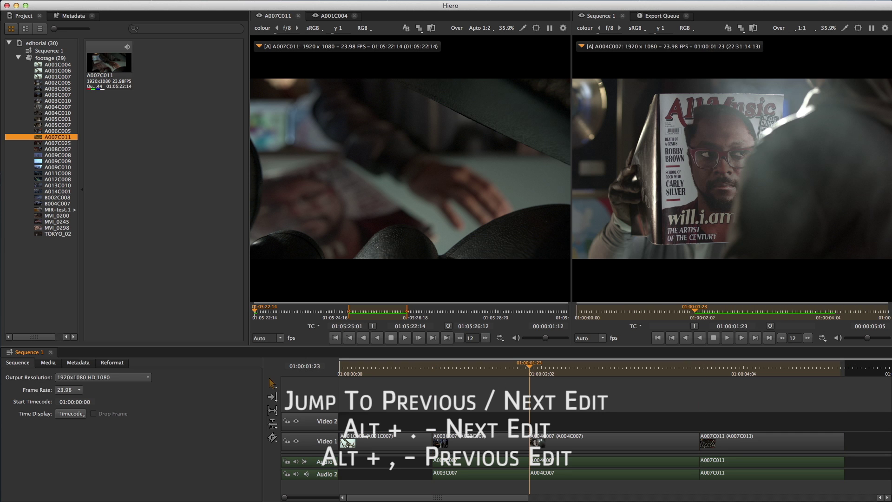
pyautogui.doubleClick(39, 149)
pyautogui.moveTo(281, 311); pyautogui.dragTo(381, 311)
pyautogui.press('i')
pyautogui.press('o')
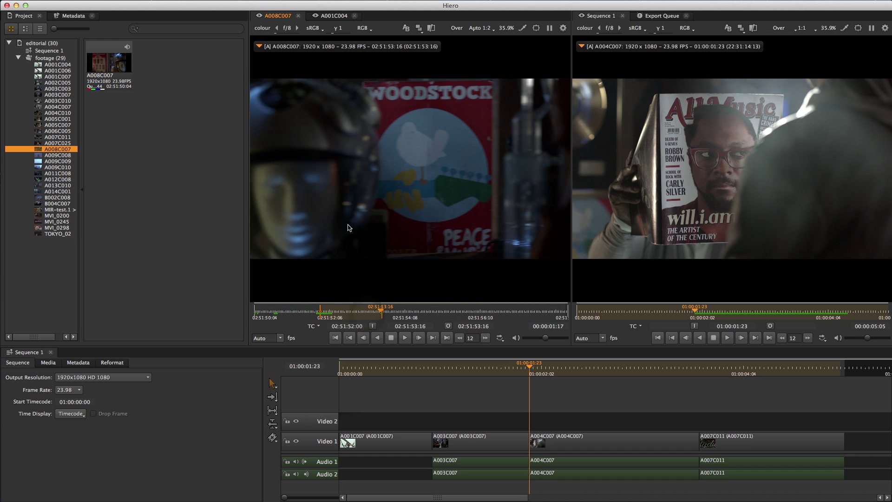
pyautogui.press('F9')
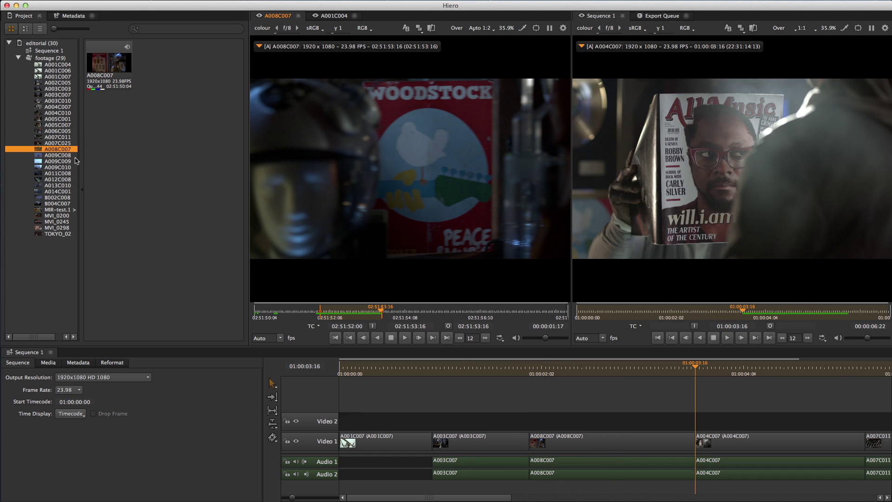
# Mark clip A009C008 from 05:17:38:17 to 05:17:40:13 and overwrite A004C007 with it at the sequence playhead.
pyautogui.doubleClick(37, 155)
pyautogui.click(343, 311)
pyautogui.press('i')
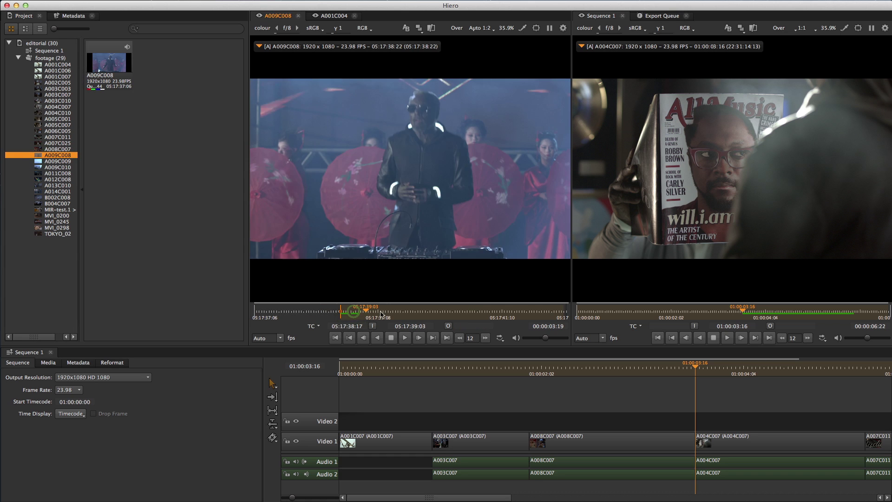
pyautogui.click(450, 311)
pyautogui.press('o')
pyautogui.press('b')
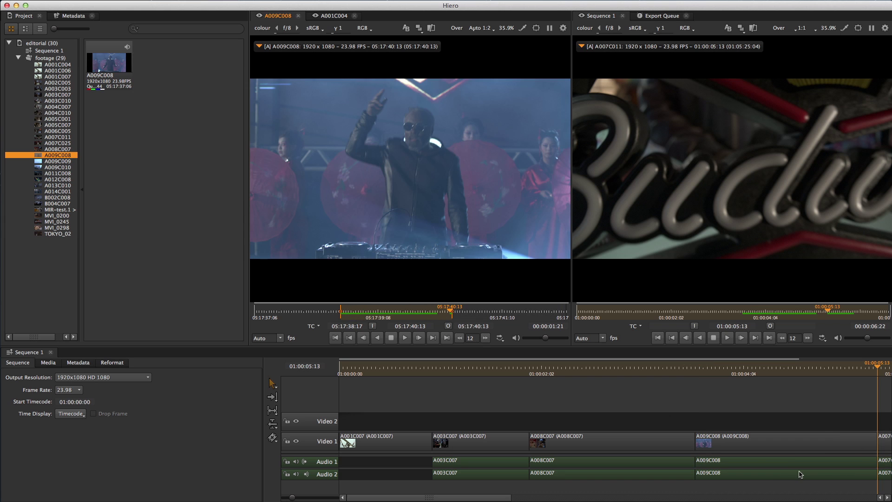
# Insert A011C008, marked from 05:54:27:15 to 05:54:31:16, at a sequence in point of 01:00:02:22.
pyautogui.click(558, 386)
pyautogui.press('f')
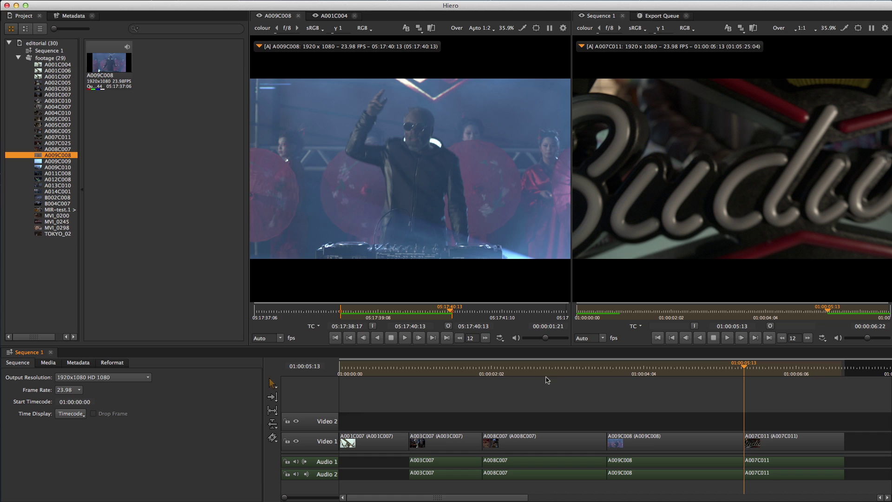
pyautogui.doubleClick(38, 175)
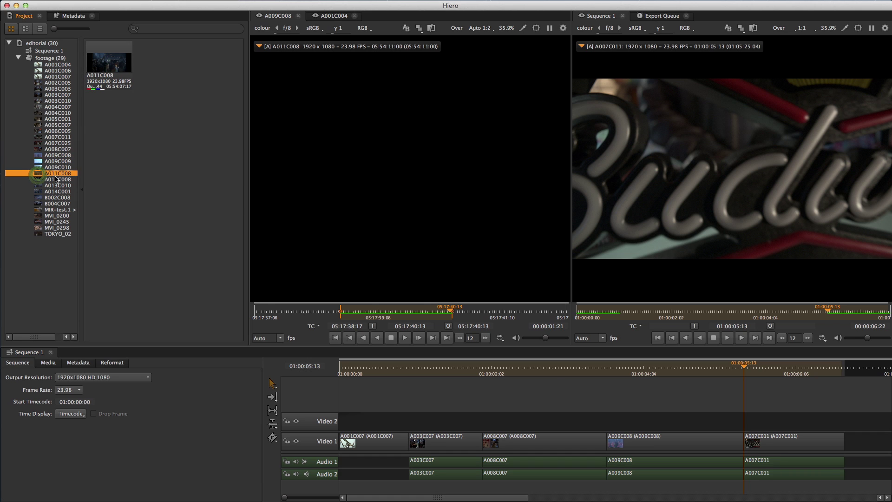
pyautogui.moveTo(308, 314); pyautogui.dragTo(395, 315)
pyautogui.press('i')
pyautogui.press('o')
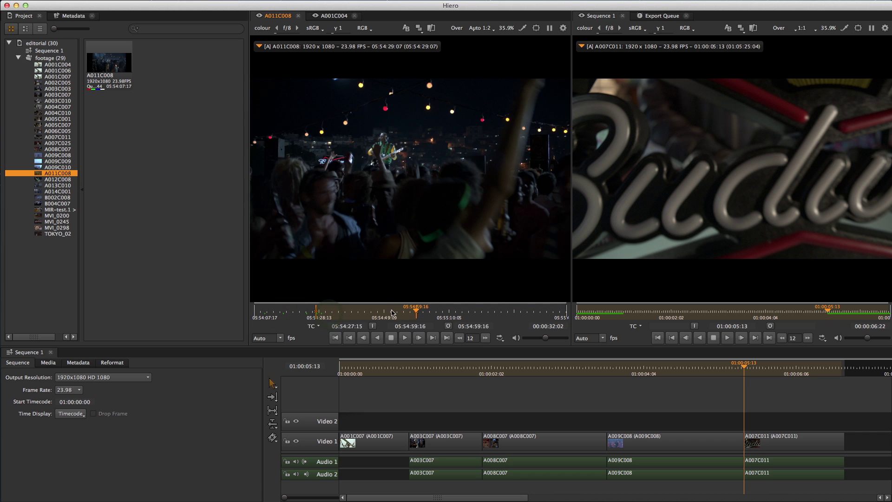
pyautogui.moveTo(578, 370); pyautogui.dragTo(552, 379)
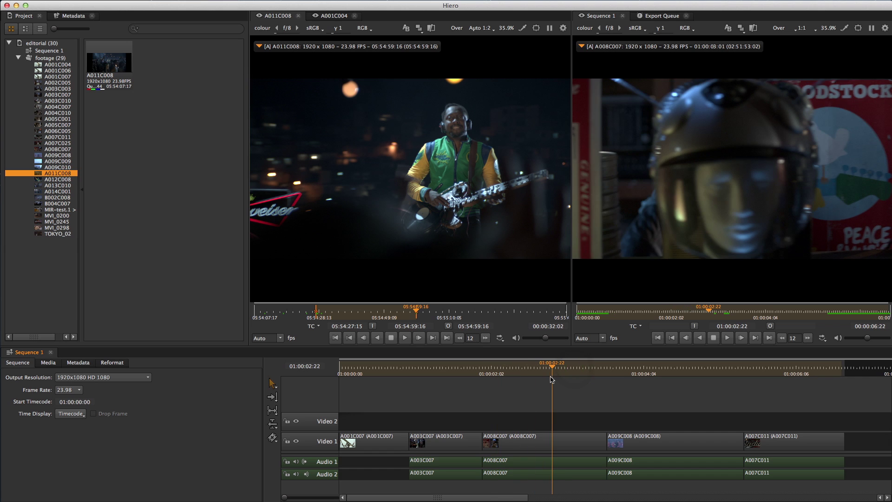
pyautogui.press('i')
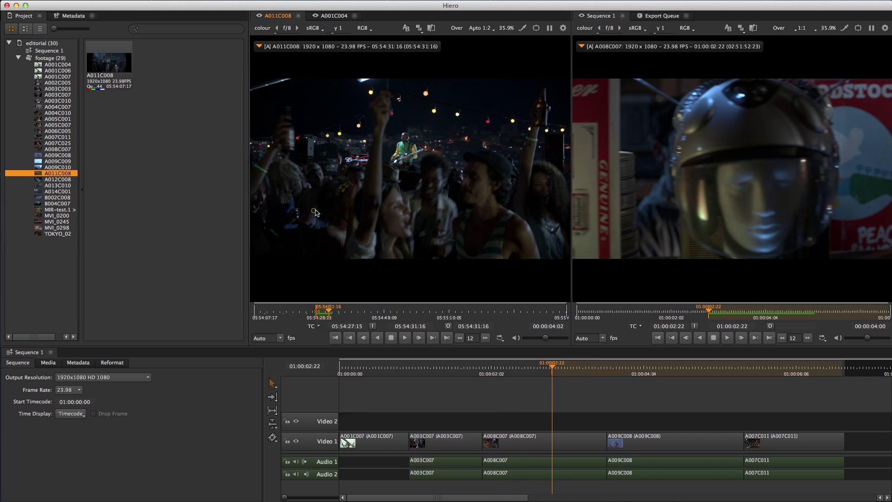
pyautogui.moveTo(314, 210); pyautogui.dragTo(334, 229)
pyautogui.press(',')
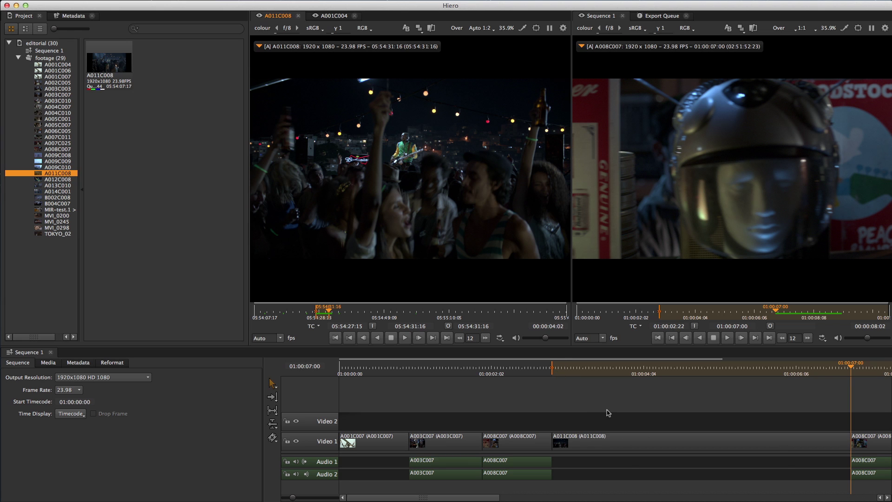
# Clear the sequence in mark, then backfill A011C008, marked from 05:54:36:21 to 05:54:39:03, to end at a sequence out mark of 01:00:04:09.
pyautogui.click(557, 400)
pyautogui.hotkey('alt', 'i')
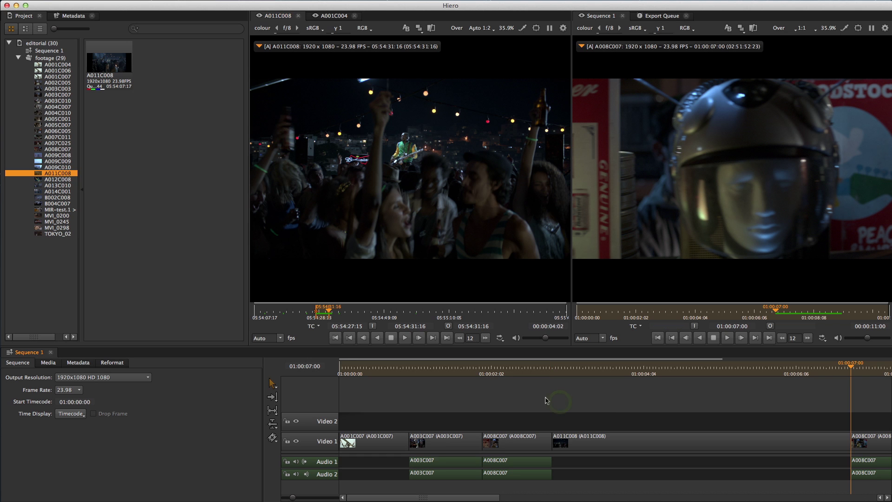
pyautogui.click(656, 372)
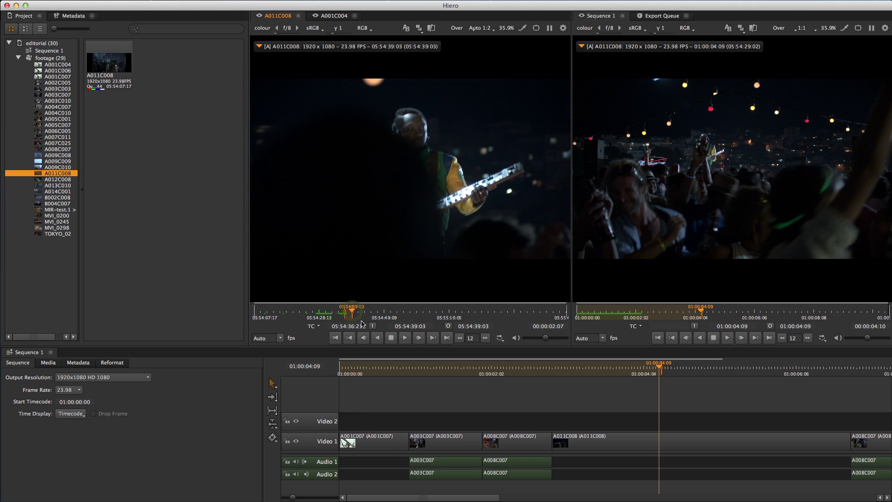
pyautogui.moveTo(643, 369); pyautogui.dragTo(534, 369)
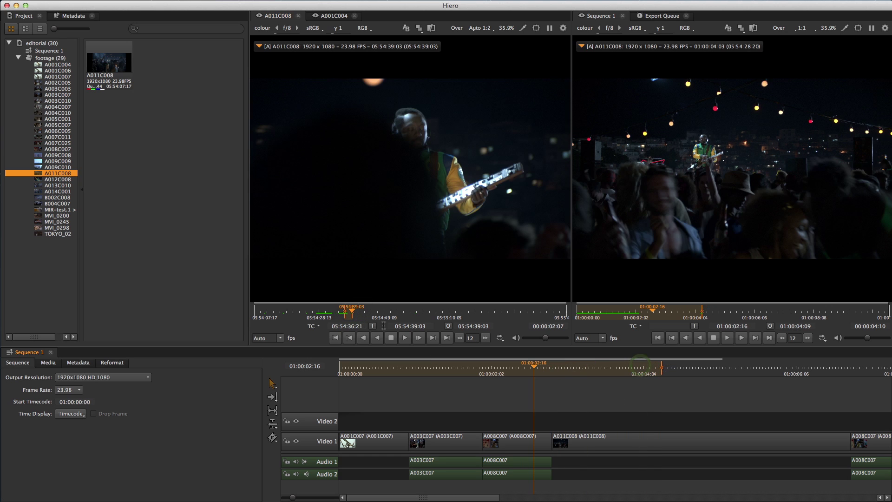
pyautogui.click(357, 259)
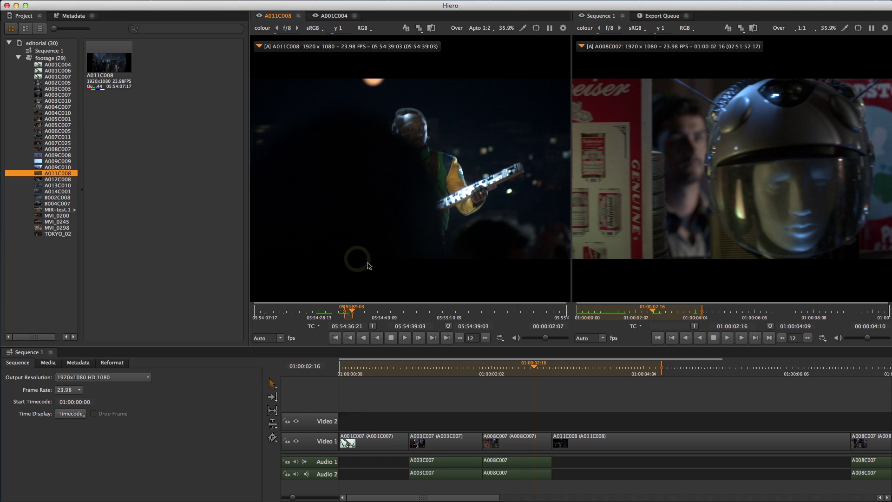
pyautogui.press('b')
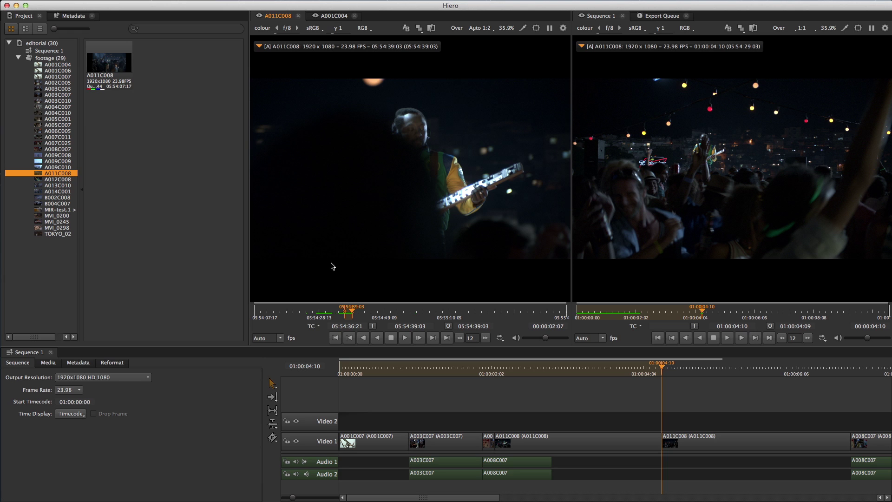
# Open clip A014C001 in the source viewer and scrub it to 12:40:17:14.
pyautogui.click(37, 191)
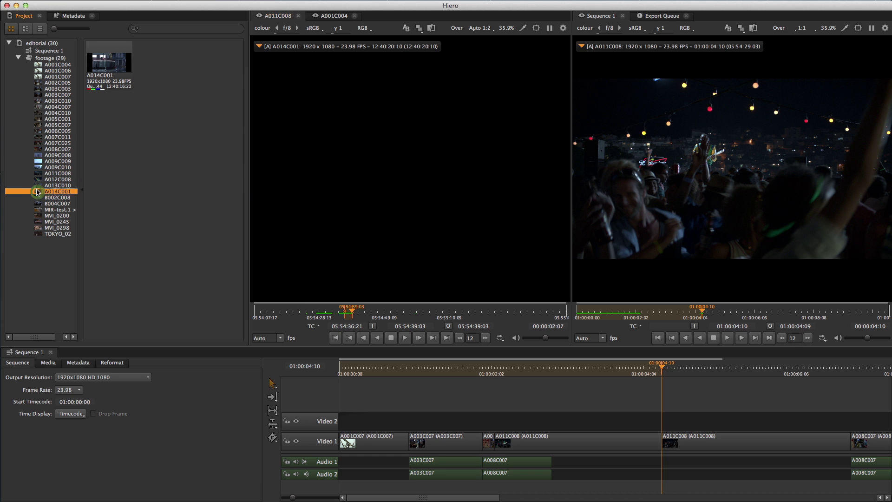
pyautogui.moveTo(307, 310); pyautogui.dragTo(321, 314)
pyautogui.press('i')
# Move the sequence playhead to 01:00:02:21 and mark the range of the A011C008 clip under it.
pyautogui.click(577, 387)
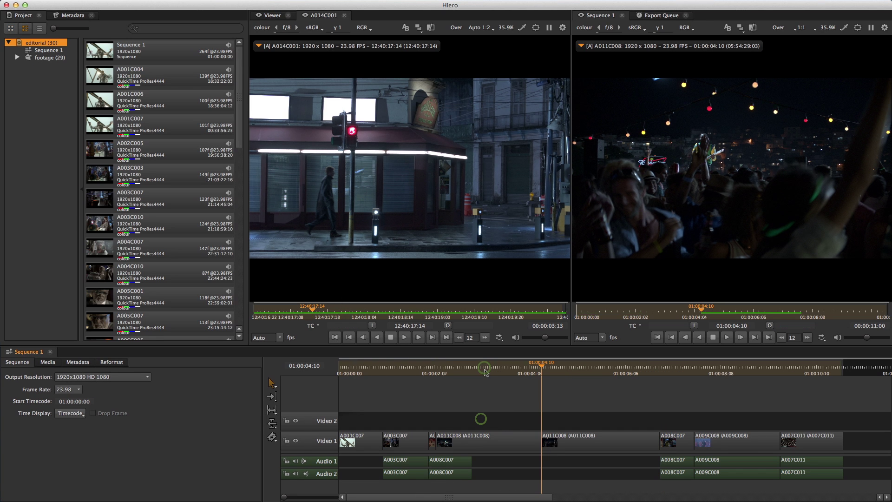
pyautogui.click(478, 415)
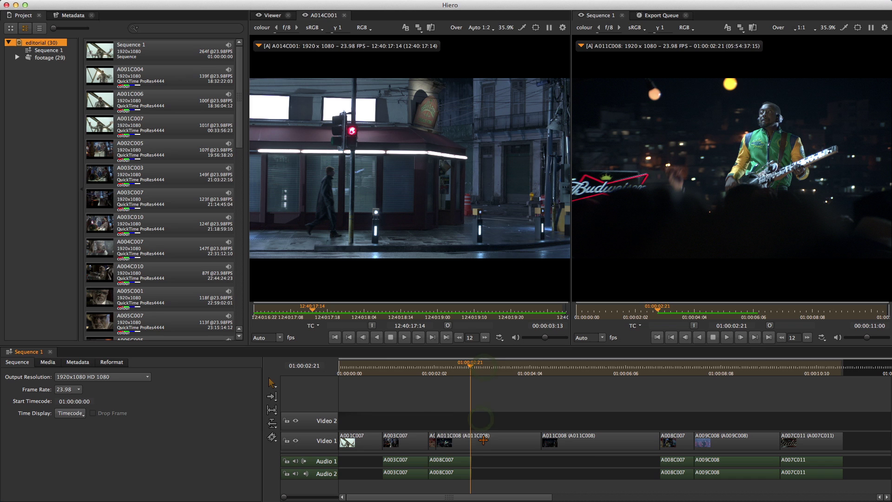
pyautogui.press('u')
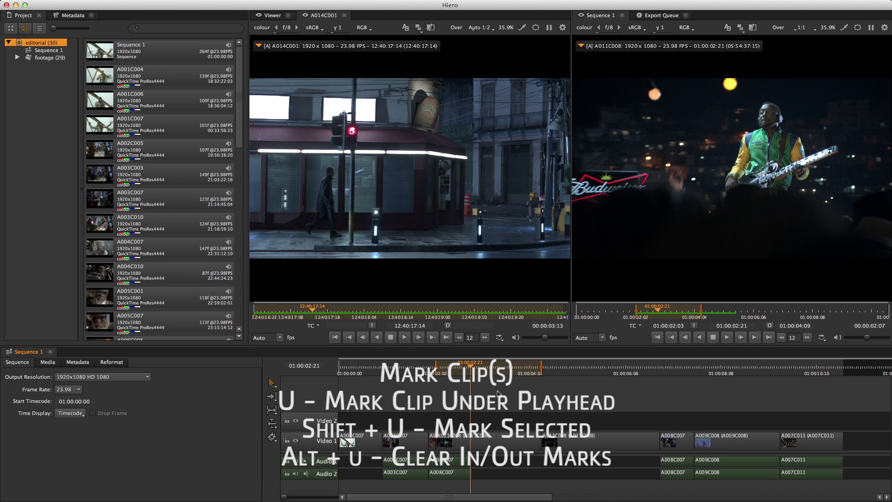
# Select the short A008C007 piece and the adjoining first A011C008 clip on Video 1, and mark their combined range.
pyautogui.moveTo(410, 409); pyautogui.dragTo(445, 443)
pyautogui.click(416, 401)
pyautogui.hotkey('shift', 'u')
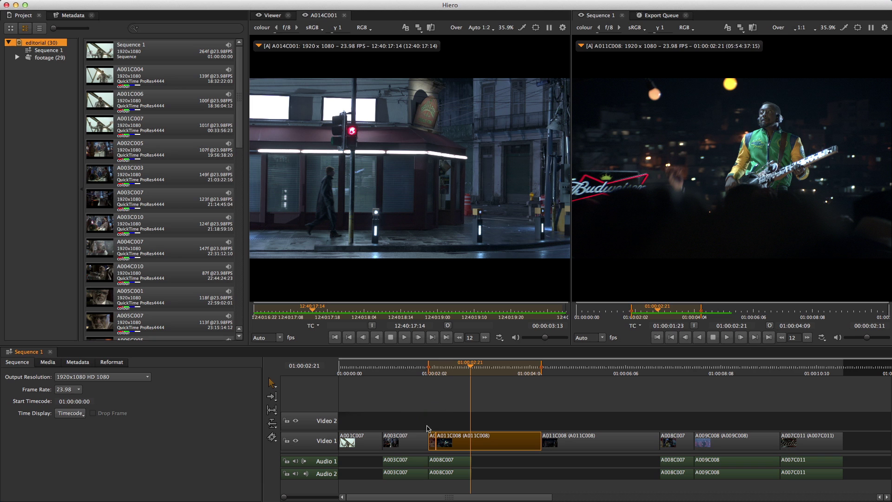
# Open clip A004C010, mark its in point at 22:44:25:10, and overwrite the marked sequence range with it.
pyautogui.doubleClick(102, 273)
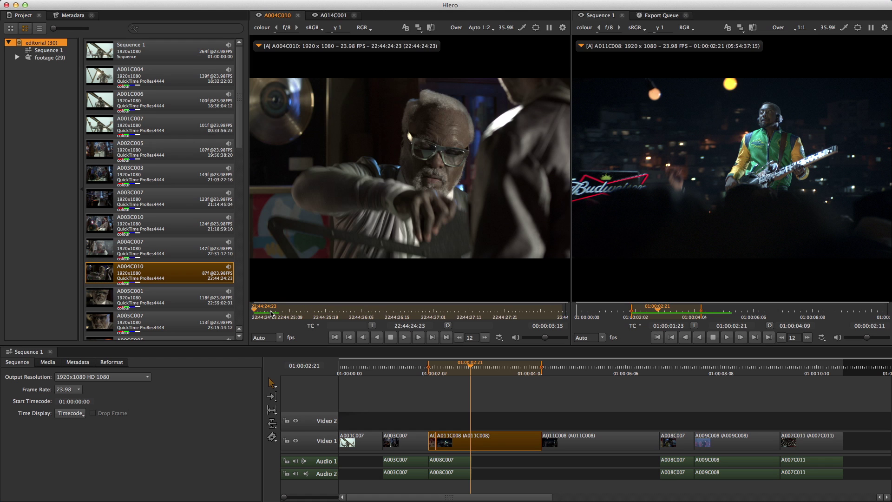
pyautogui.moveTo(281, 312); pyautogui.dragTo(304, 308)
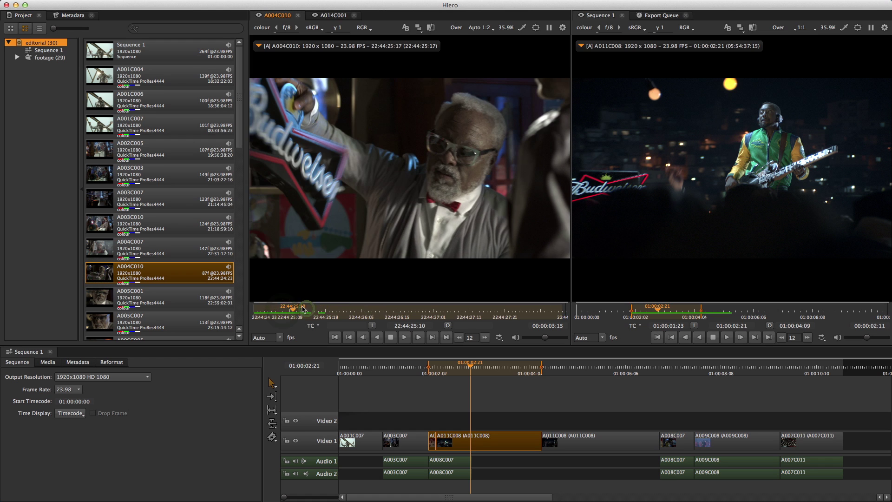
pyautogui.press('i')
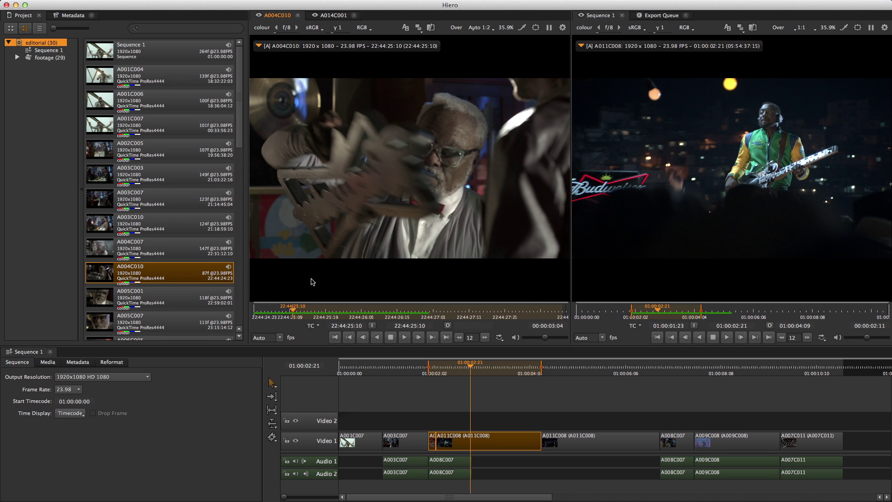
pyautogui.press('.')
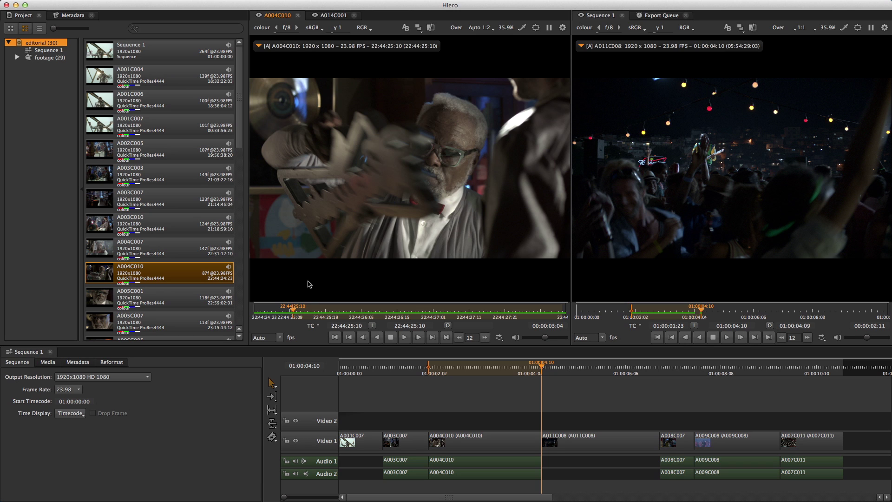
# Target track Video 2, open clip A005C007, and mark it from 23:15:15:10 to 23:15:16:07 for the edit.
pyautogui.click(317, 422)
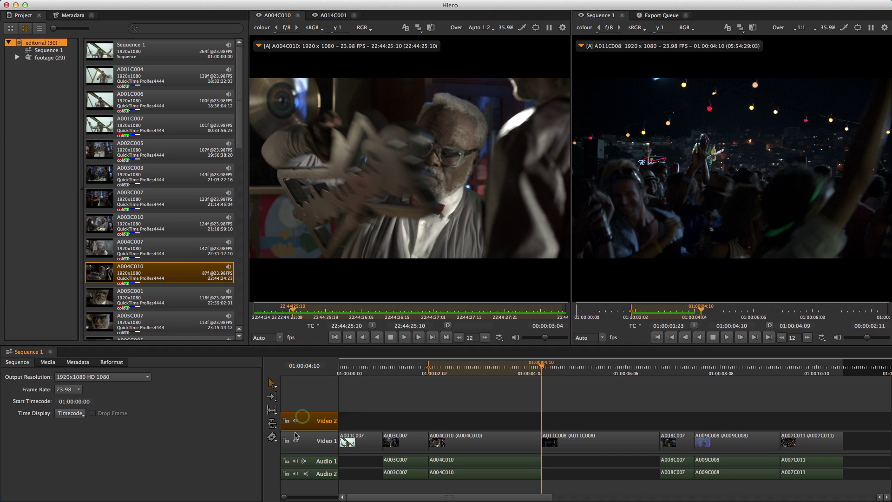
pyautogui.click(96, 323)
pyautogui.doubleClick(96, 323)
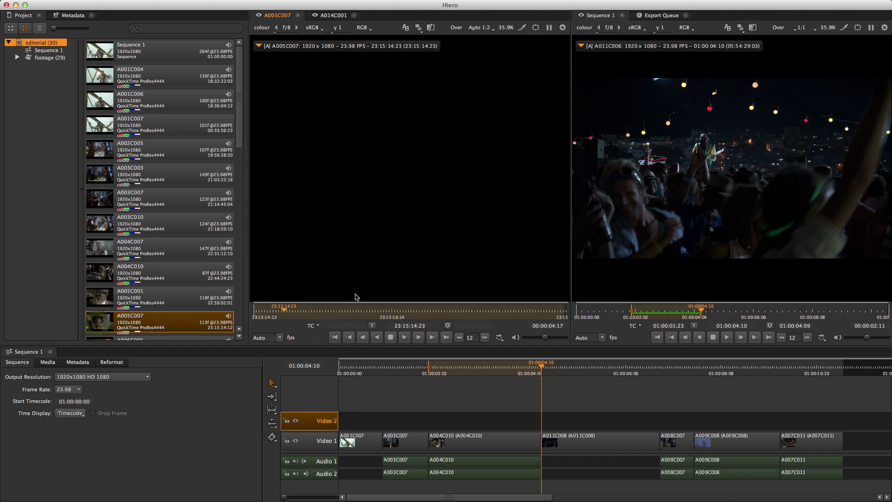
pyautogui.click(313, 311)
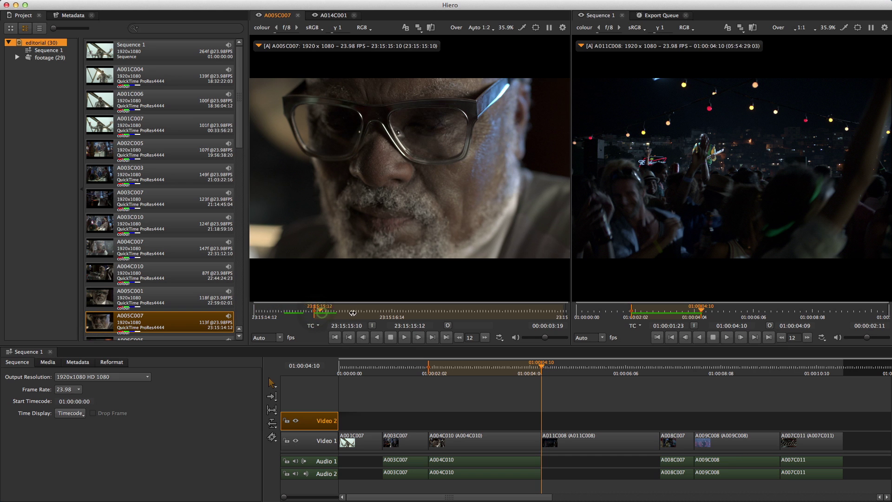
pyautogui.click(372, 311)
pyautogui.press('o')
pyautogui.press('v')
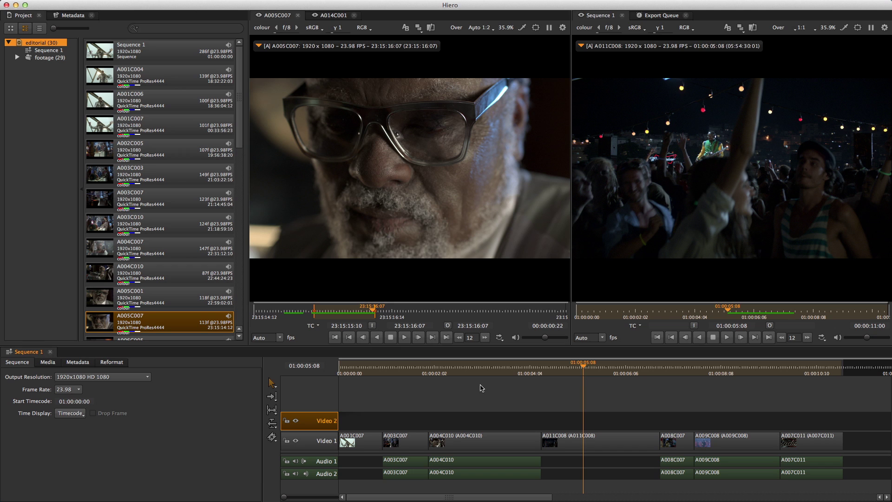
# Place the sequence playhead at 01:00:04:08 and overwrite the marked range of A005C007 onto Video 2 there.
pyautogui.click(537, 367)
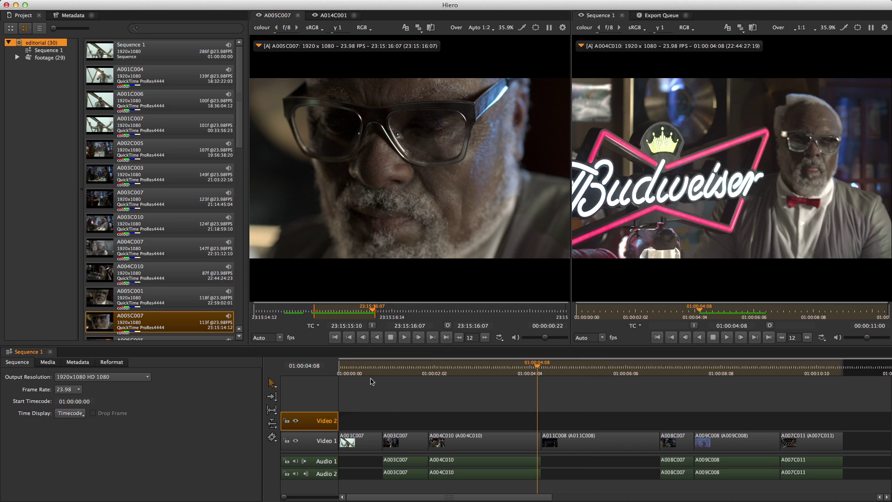
pyautogui.click(335, 234)
pyautogui.press('m')
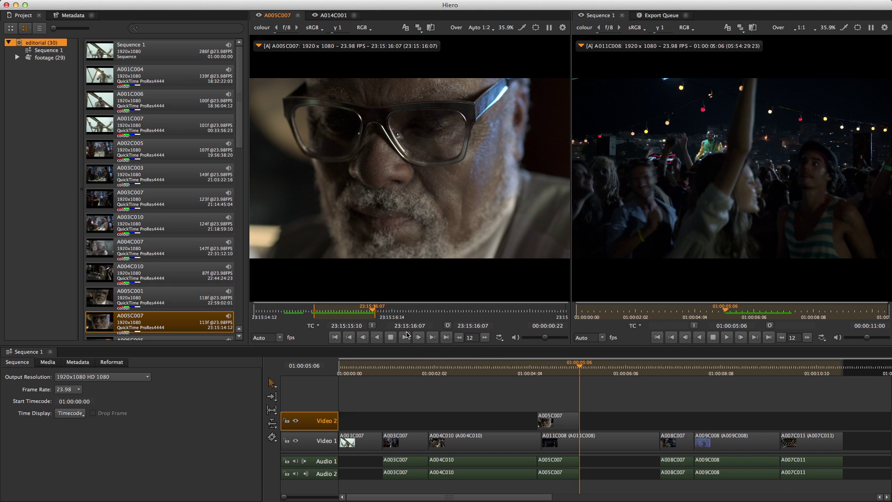
# Step the sequence playhead frame by frame forward and back around the end of A005C007 on Video 2.
pyautogui.click(535, 393)
pyautogui.press('Right')
pyautogui.press('Right')
pyautogui.press('Right')
pyautogui.press('Right')
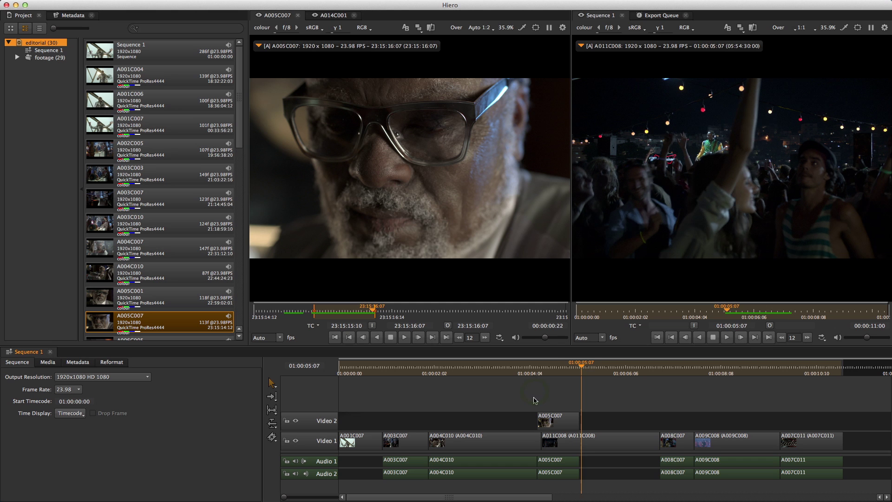
pyautogui.press('Left')
pyautogui.press('Left')
pyautogui.press('Left')
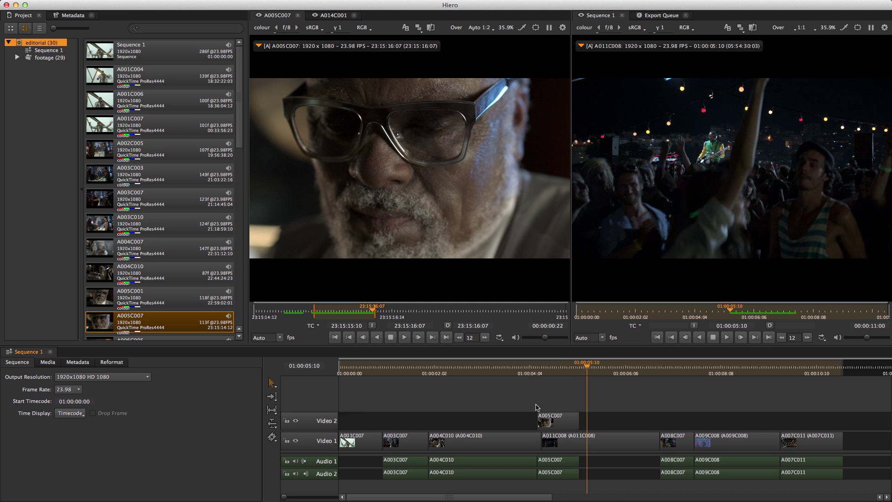
pyautogui.press('Left')
pyautogui.press('Left')
pyautogui.press('Left')
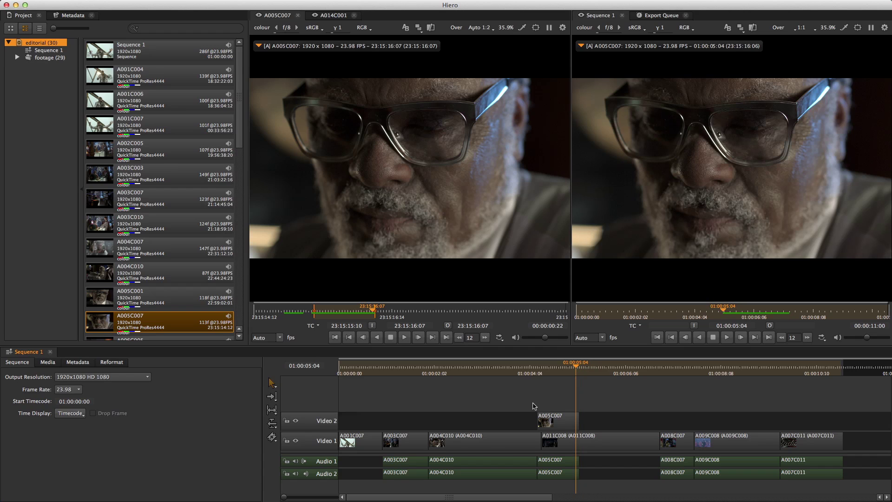
# Jump the sequence playhead forward and back between neighbouring edit points across all tracks.
pyautogui.hotkey('alt', '.')
pyautogui.hotkey('alt', '.')
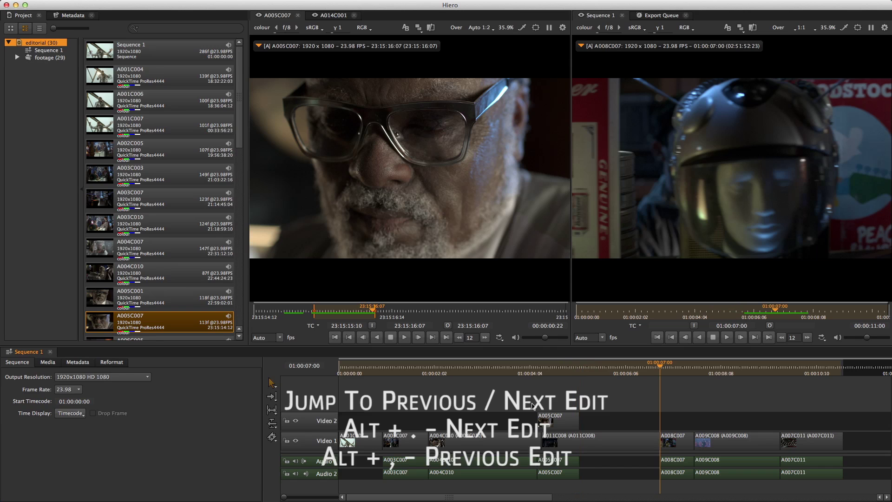
pyautogui.hotkey('alt', ',')
pyautogui.hotkey('alt', '.')
# Select track Video 2 and jump the playhead back and forth between its edits, ending at the start of A005C007.
pyautogui.click(326, 421)
pyautogui.hotkey('alt', ',')
pyautogui.hotkey('alt', ',')
pyautogui.hotkey('alt', '.')
pyautogui.hotkey('alt', ',')
pyautogui.hotkey('alt', '.')
pyautogui.hotkey('alt', ',')
pyautogui.hotkey('alt', '.')
pyautogui.hotkey('alt', ',')
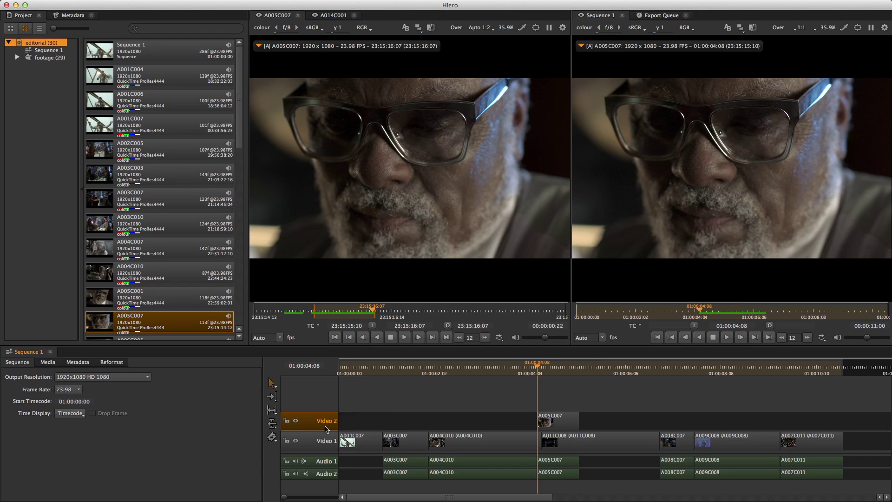
# Deselect Video 2 and nudge the frame digits of the sequence timecode up and down, ending at 01:00:04:07.
pyautogui.click(311, 395)
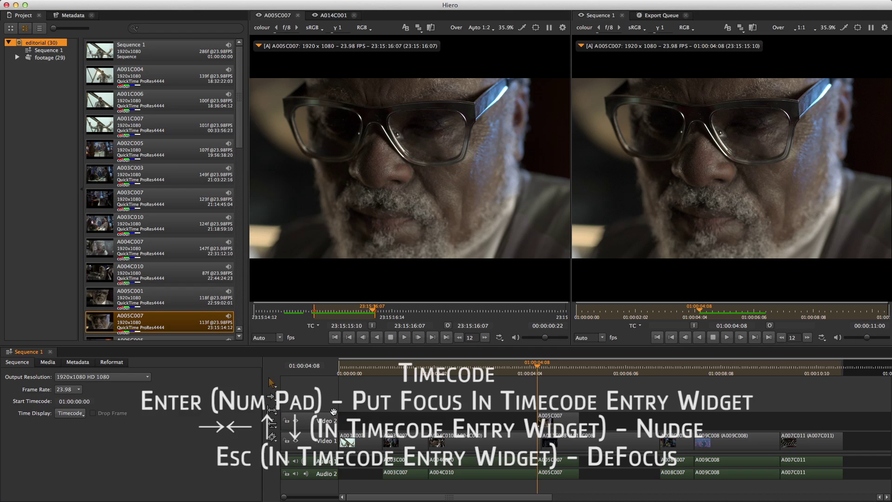
pyautogui.press('KP_Enter')
pyautogui.press('Right')
pyautogui.press('Up')
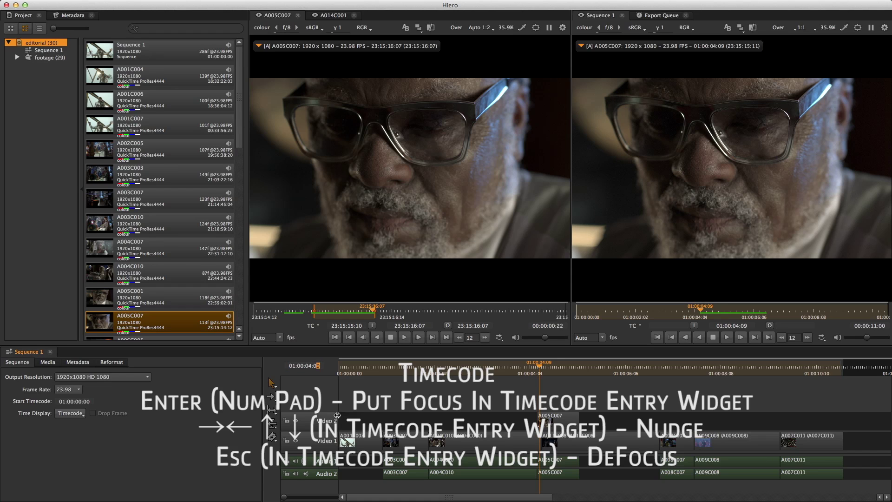
pyautogui.press('Down')
pyautogui.press('Down')
pyautogui.press('Up')
pyautogui.press('Down')
pyautogui.press('Left')
pyautogui.press('Up')
pyautogui.press('Down')
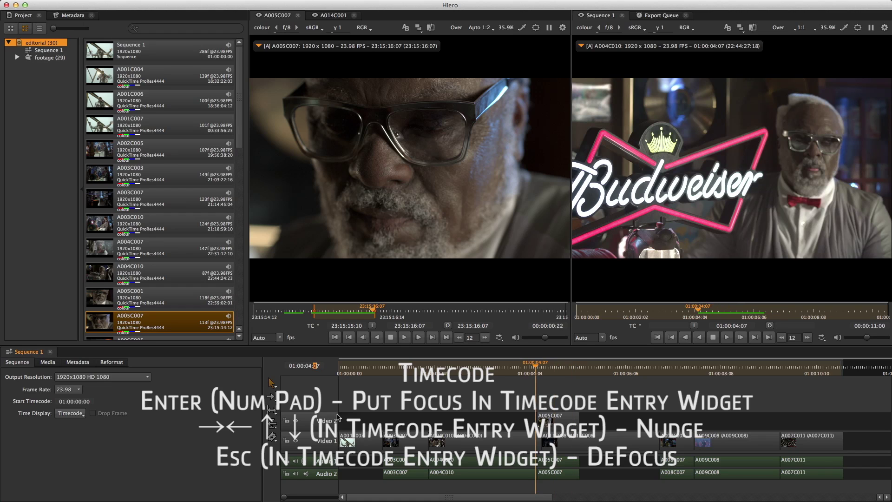
# Offset the sequence playhead forward by 20 frames with a relative timecode entry of +20.
pyautogui.press('KP_Enter')
pyautogui.write('+20')
pyautogui.press('KP_Enter')
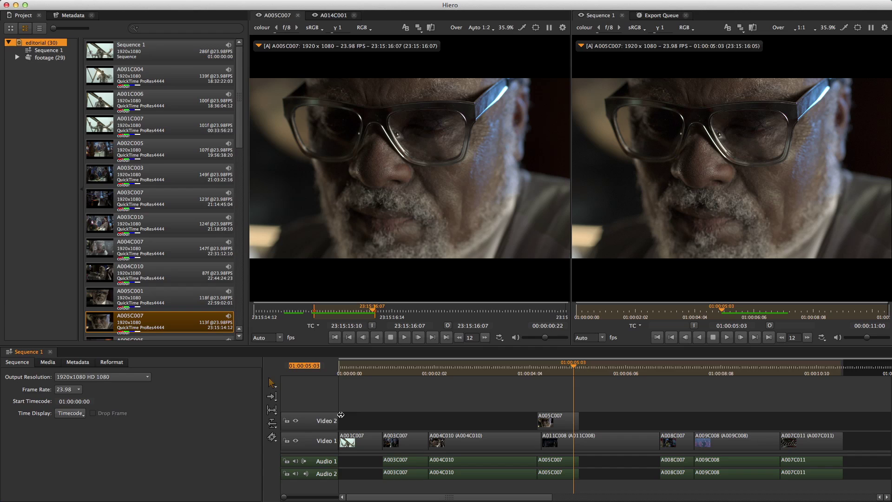
# Switch to the workspace layout with one large viewer above the Sequence 1 timeline.
pyautogui.click(341, 414)
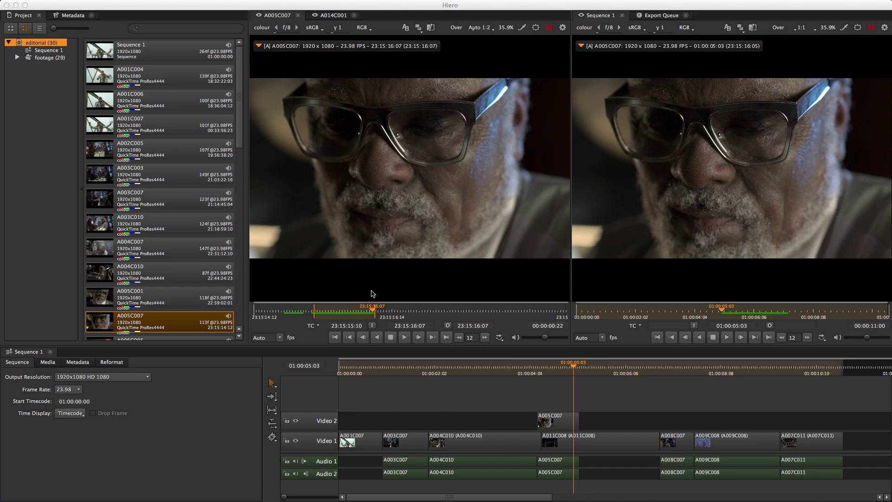
pyautogui.hotkey('shift', 'F1')
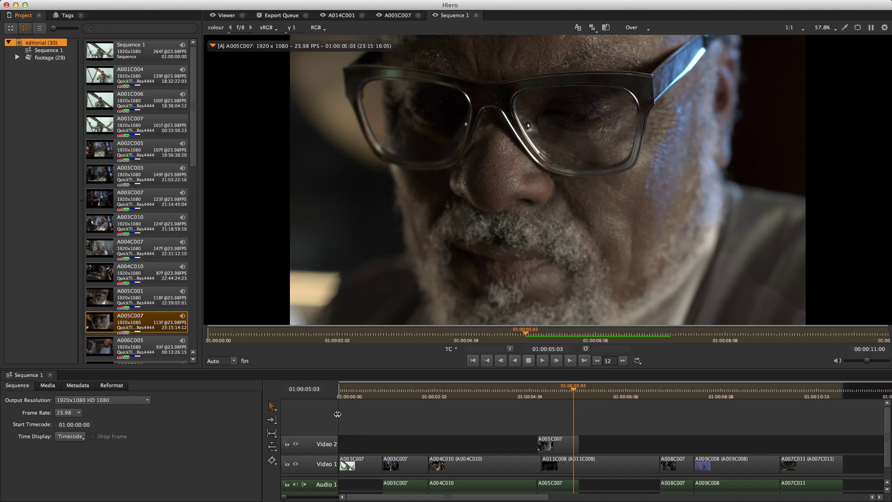
# Activate the Multi Tool and try it on A003C007 beside its cut with A004C010 on Video 1.
pyautogui.click(270, 408)
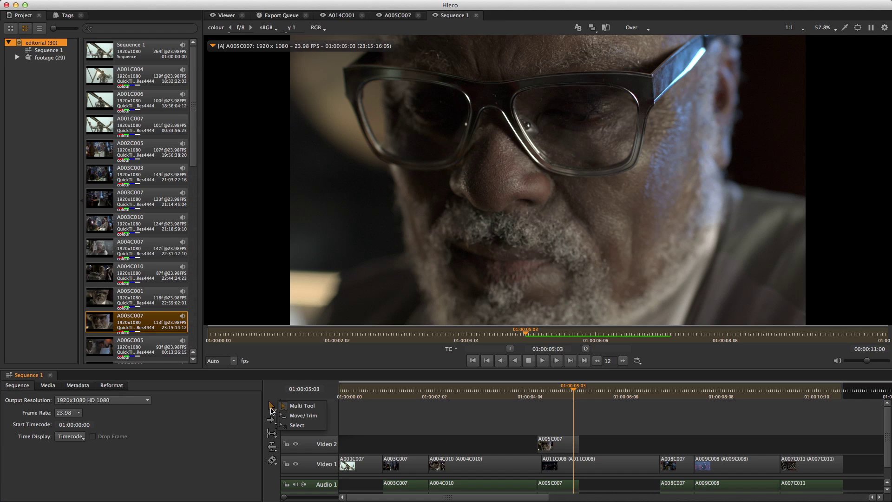
pyautogui.click(417, 419)
pyautogui.click(271, 406)
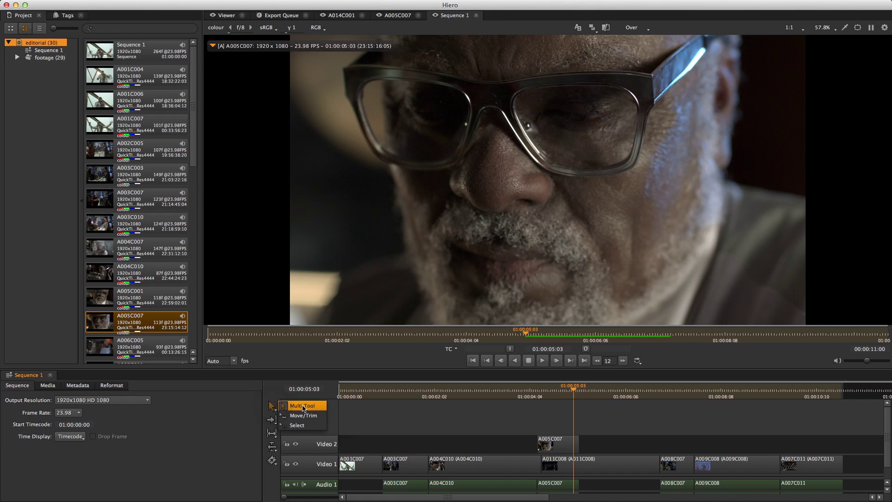
pyautogui.click(303, 407)
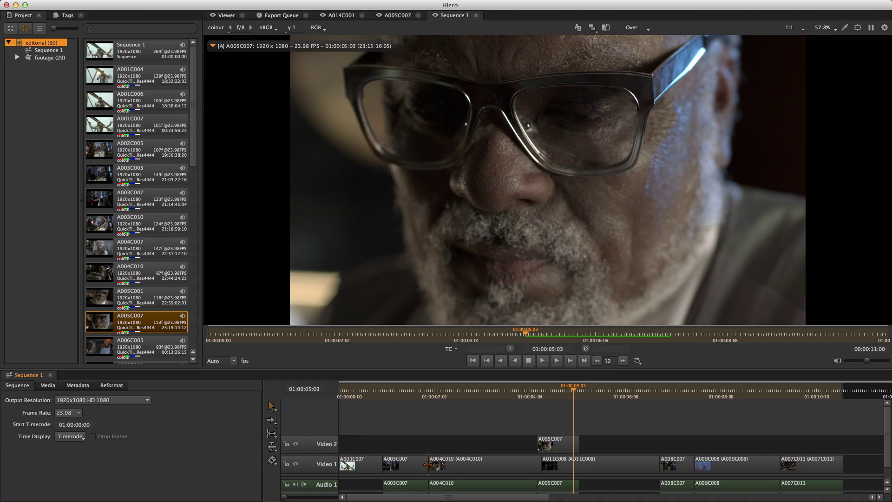
pyautogui.moveTo(421, 464); pyautogui.dragTo(421, 462)
pyautogui.click(404, 470)
# Activate Move/Trim and the Select tool in turn, and select individual clips on Video 1 and Video 2.
pyautogui.click(272, 405)
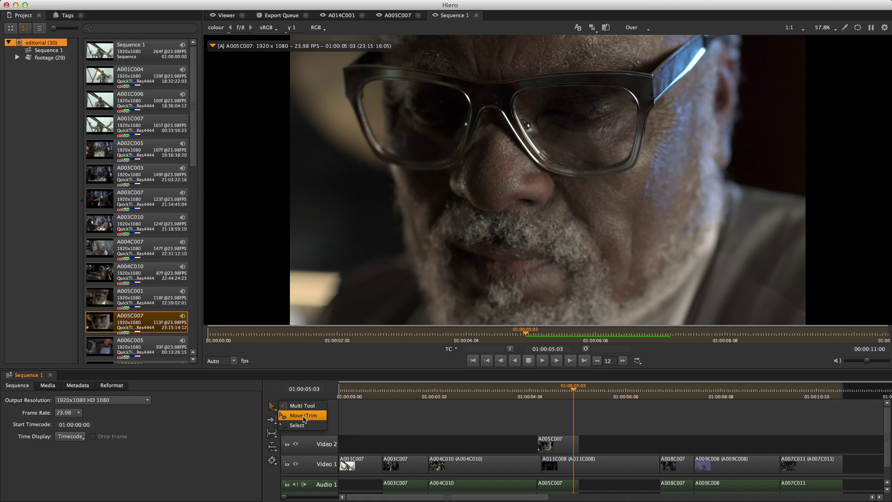
pyautogui.click(302, 416)
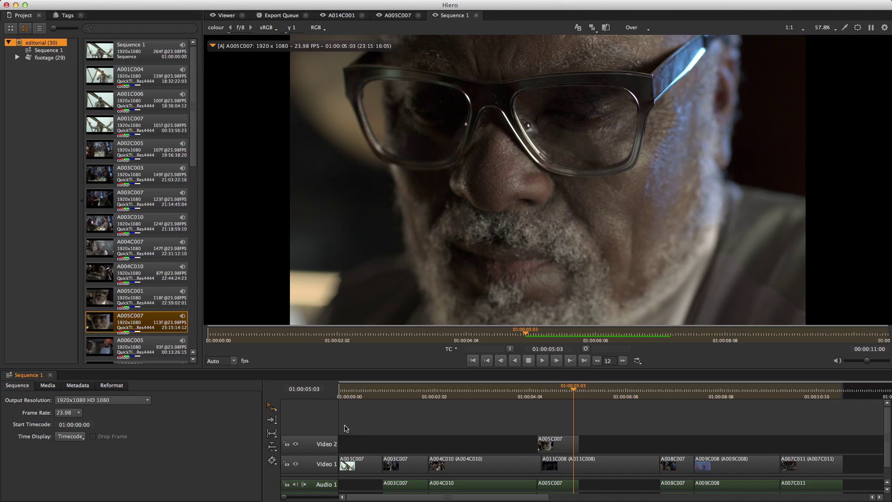
pyautogui.click(271, 409)
pyautogui.click(301, 424)
pyautogui.click(479, 468)
pyautogui.click(404, 463)
pyautogui.click(476, 465)
pyautogui.click(557, 450)
pyautogui.click(563, 463)
# Return to the Multi Tool, play around the cut into A008C007, and roll that cut a few frames earlier.
pyautogui.click(269, 408)
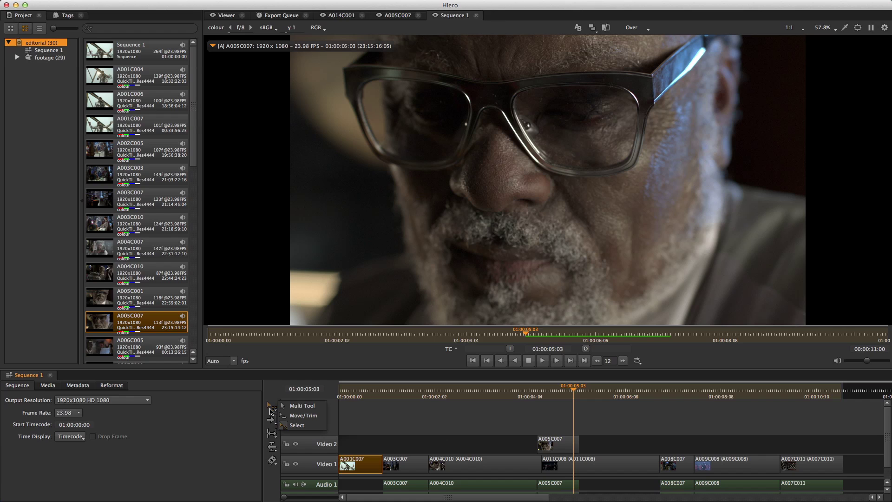
pyautogui.click(293, 426)
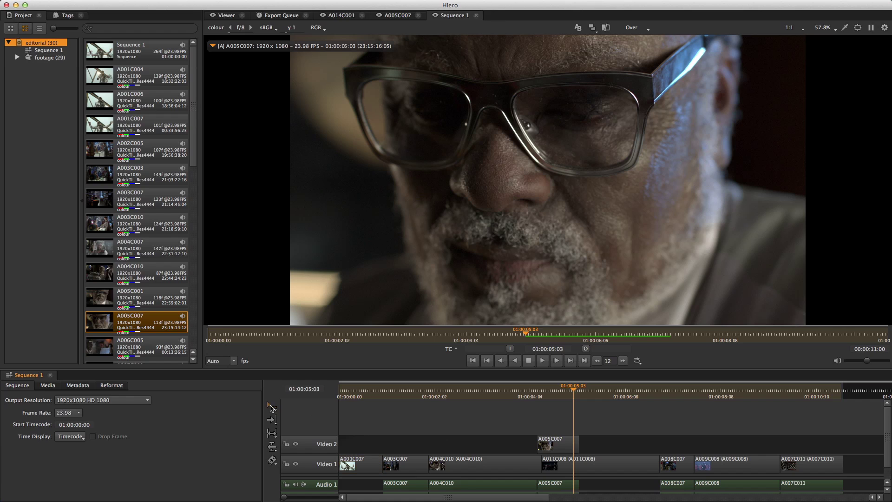
pyautogui.moveTo(271, 406); pyautogui.dragTo(293, 407)
pyautogui.click(660, 464)
pyautogui.press('space')
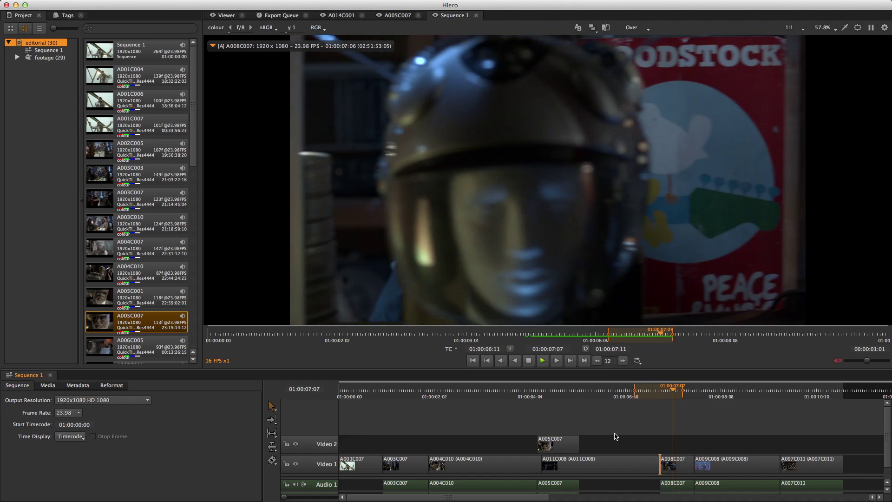
pyautogui.press('space')
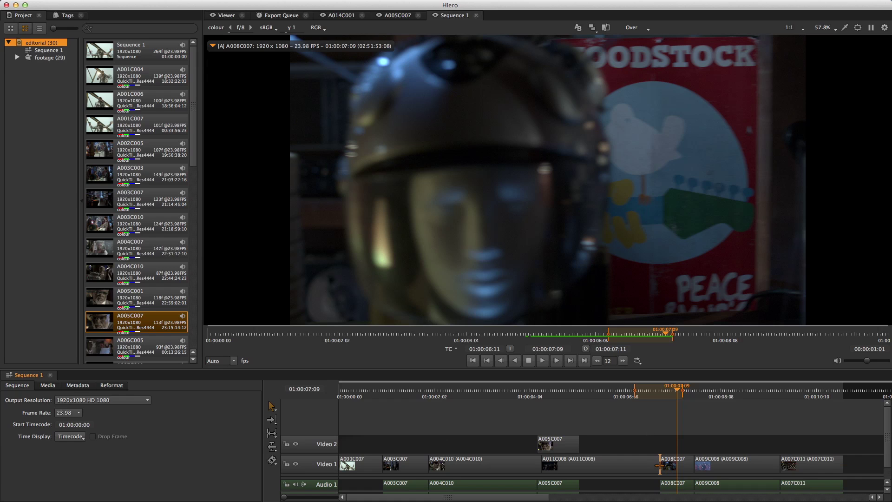
pyautogui.moveTo(659, 463)
pyautogui.mouseDown()
pyautogui.moveTo(648, 462)
pyautogui.moveTo(673, 465)
pyautogui.moveTo(653, 465)
pyautogui.mouseUp()
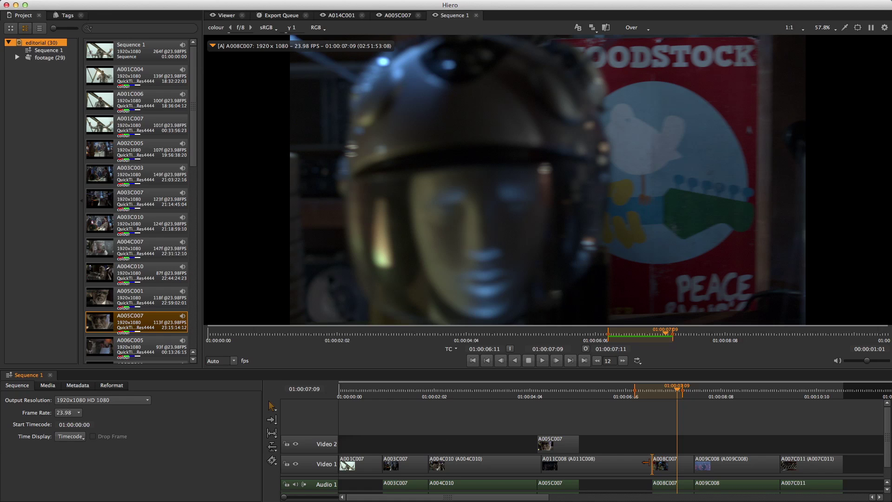
# Ripple the start of A008C007 about 8 frames later with Ripple Edit, and slip the A011C008 clip on Video 1.
pyautogui.click(272, 447)
pyautogui.click(298, 456)
pyautogui.moveTo(648, 463); pyautogui.dragTo(664, 463)
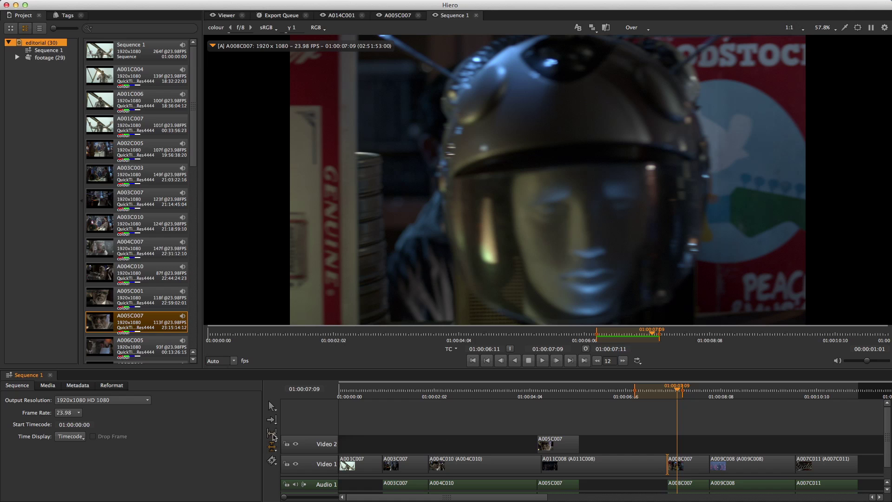
pyautogui.moveTo(272, 433); pyautogui.dragTo(292, 435)
pyautogui.moveTo(608, 464); pyautogui.dragTo(615, 466)
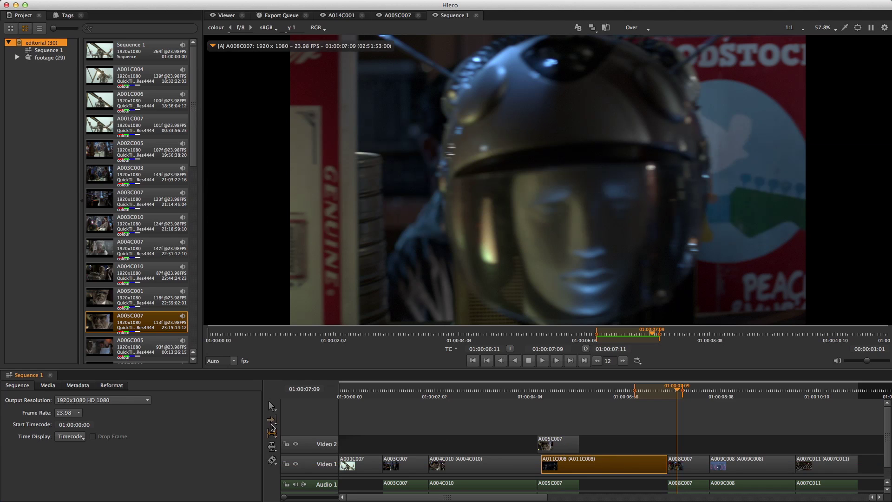
# Use the forward track selection tool to select clips onward from A004C010 on Video 1, on Video 2, and across all tracks.
pyautogui.moveTo(272, 422); pyautogui.dragTo(301, 419)
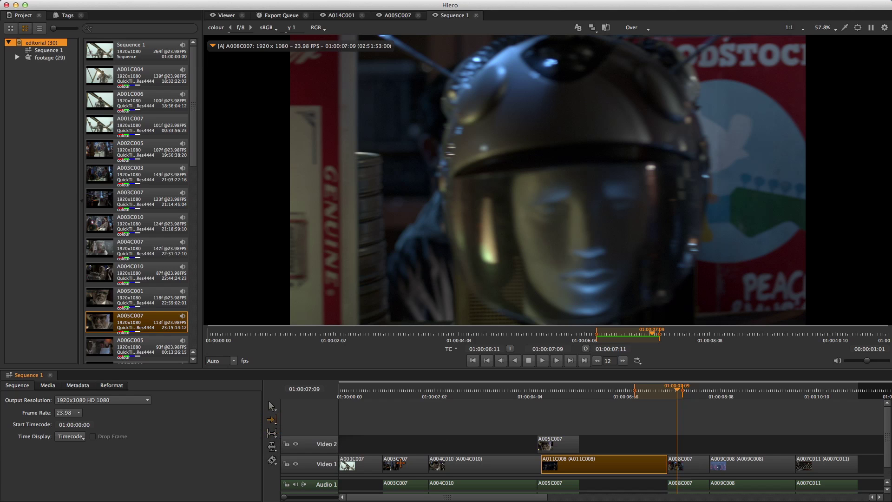
pyautogui.click(448, 470)
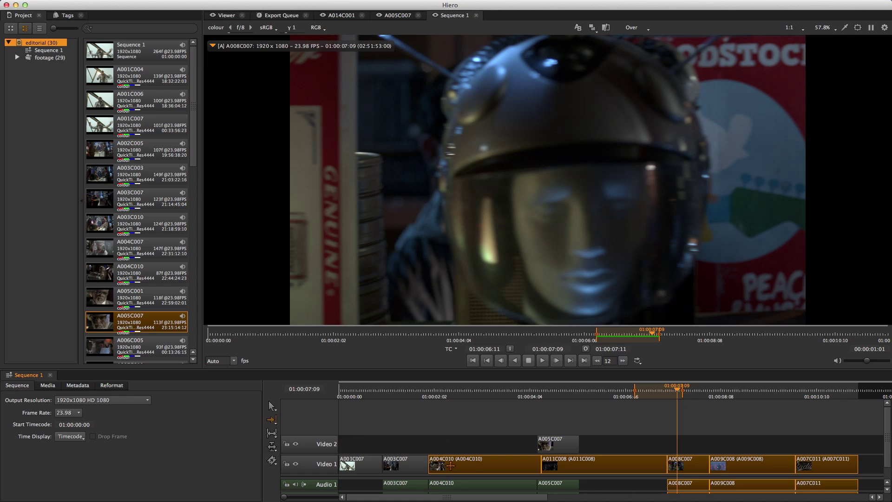
pyautogui.click(426, 446)
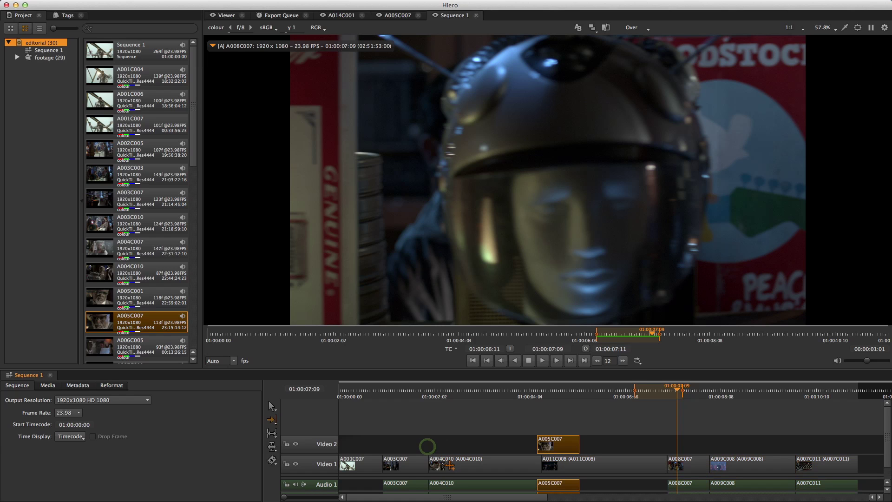
pyautogui.click(449, 467)
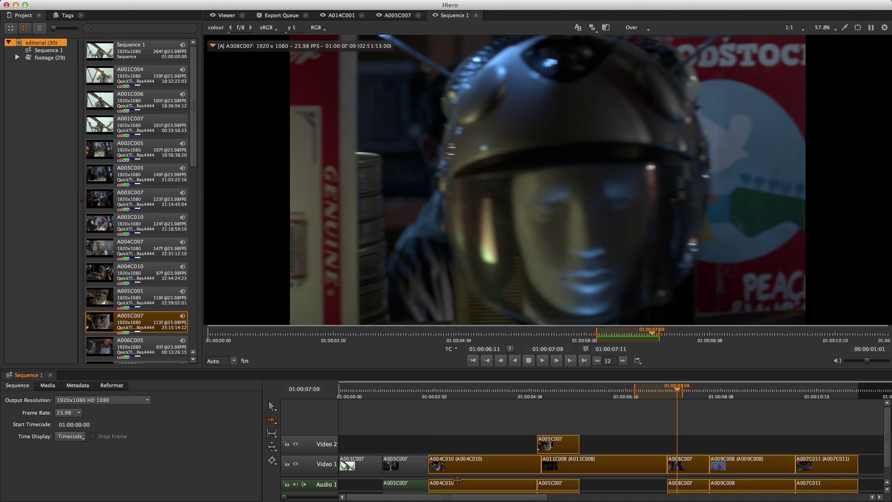
# Cut A004C010 on Video 1 with the Razor tool and rejoin the two pieces with the Join tool.
pyautogui.click(271, 460)
pyautogui.click(293, 460)
pyautogui.click(462, 465)
pyautogui.click(273, 462)
pyautogui.click(297, 482)
pyautogui.click(463, 464)
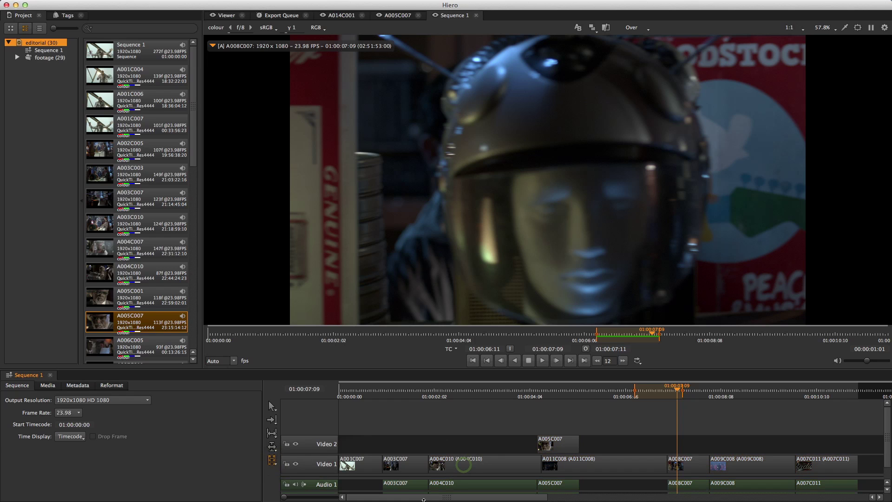
# Look at the Razor commands available for the timeline and dismiss them.
pyautogui.rightClick(492, 429)
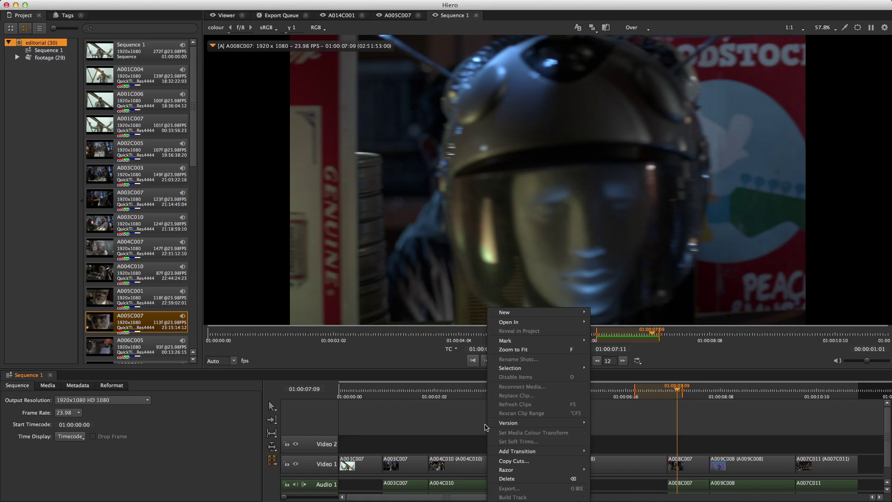
pyautogui.moveTo(505, 470)
pyautogui.click(480, 474)
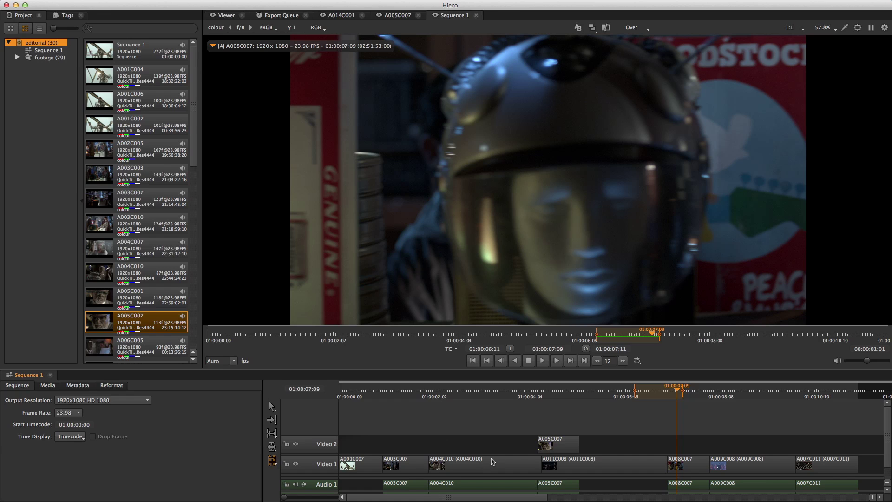
pyautogui.click(395, 422)
# Activate the Retime Clip tool, and cycle through the Multi Tool, track selection and Move/Trim tools.
pyautogui.click(272, 446)
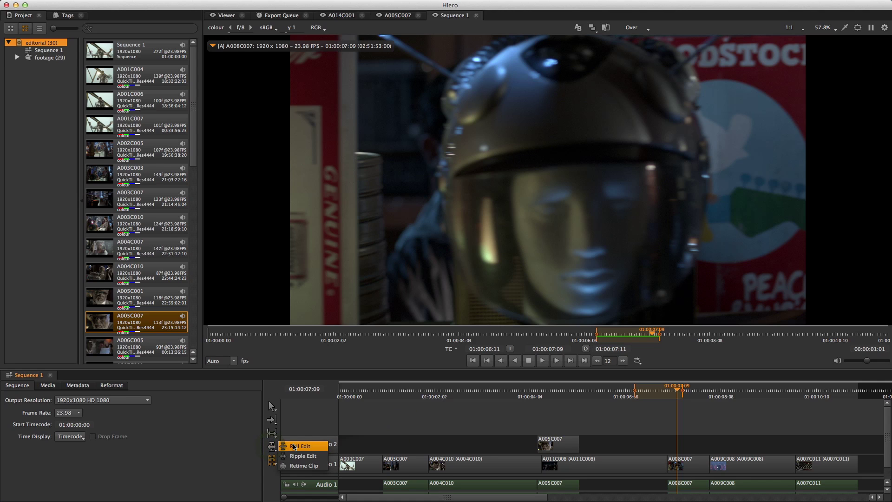
pyautogui.click(303, 465)
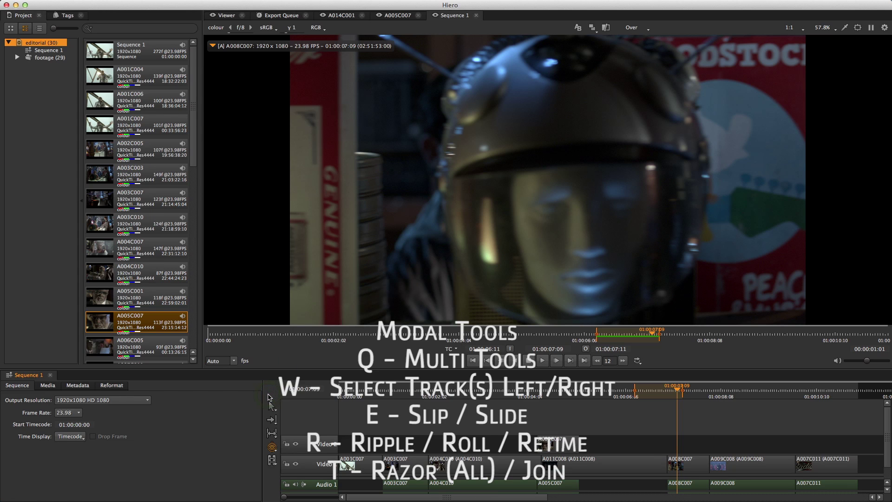
pyautogui.press('q')
pyautogui.press('w')
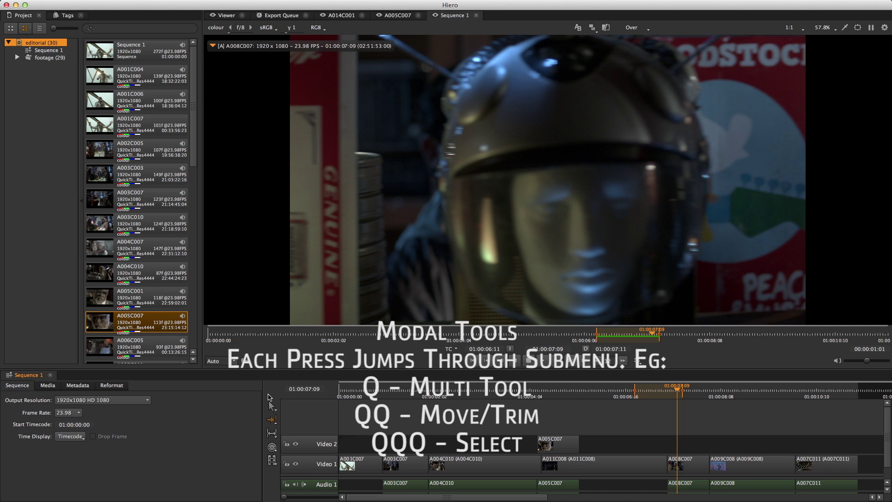
pyautogui.press('q')
pyautogui.press('q')
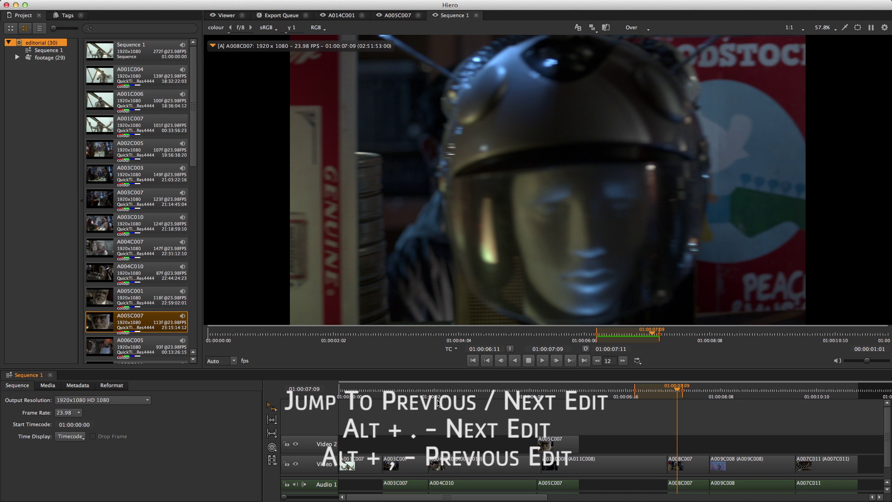
# Jump the playhead back through the previous edits to 01:00:04:08, near the start of A005C007.
pyautogui.hotkey('alt', ',')
pyautogui.hotkey('alt', ',')
pyautogui.hotkey('alt', ',')
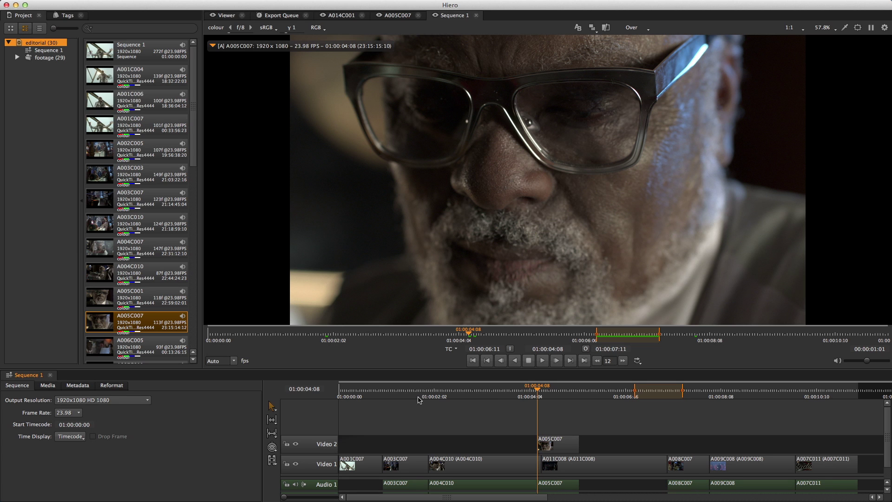
# Move the timeline selection back and forth between A004C010, A011C008 and their edits, and up to A005C007 on Video 2.
pyautogui.press('super+Right')
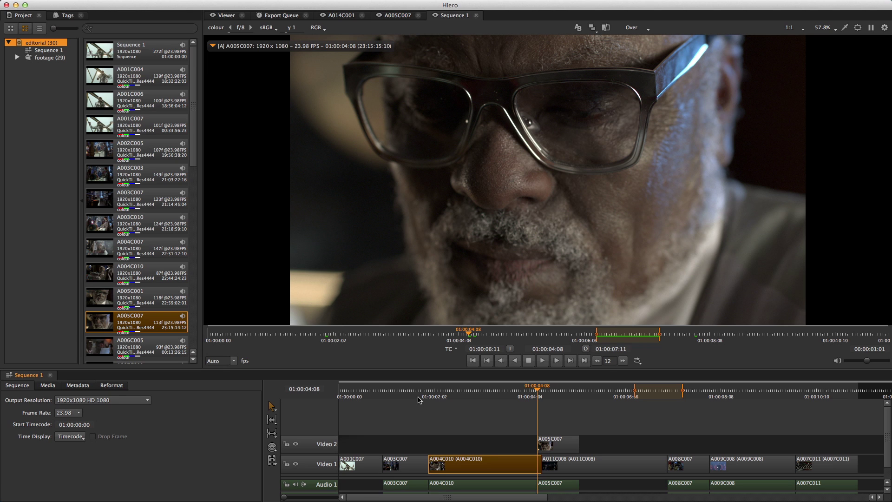
pyautogui.press('Right')
pyautogui.press('Right')
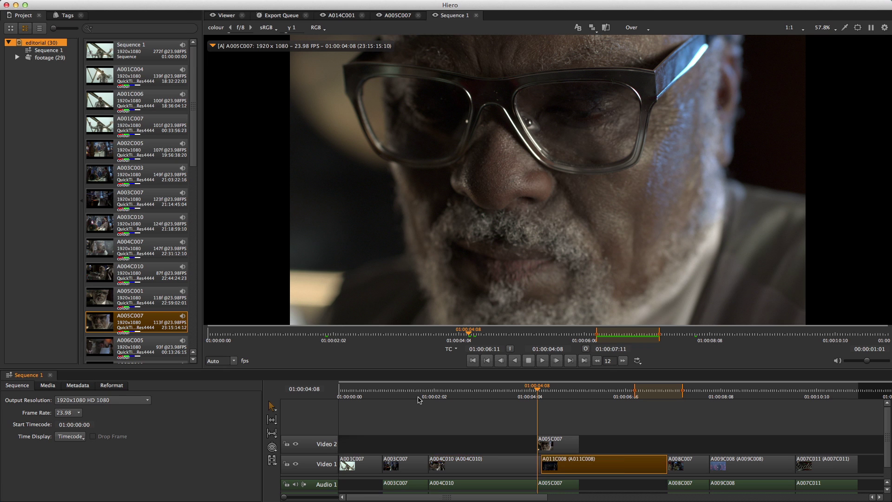
pyautogui.press('Left')
pyautogui.press('Left')
pyautogui.press('Left')
pyautogui.press('Right')
pyautogui.press('Right')
pyautogui.press('Left')
pyautogui.press('Right')
pyautogui.press('Left')
pyautogui.press('Right')
pyautogui.press('Up')
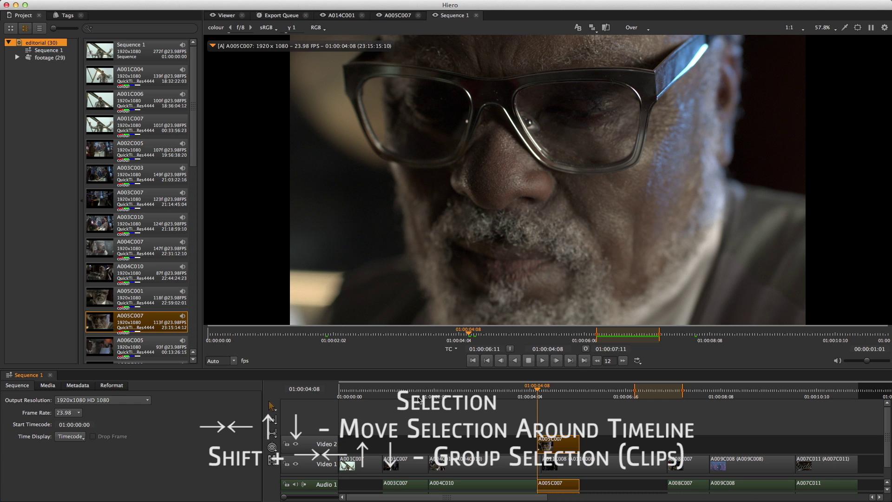
# Return the selection to Video 1, extend it across A004C010 and A011C008, and reduce it again.
pyautogui.press('Down')
pyautogui.hotkey('shift', 'Right')
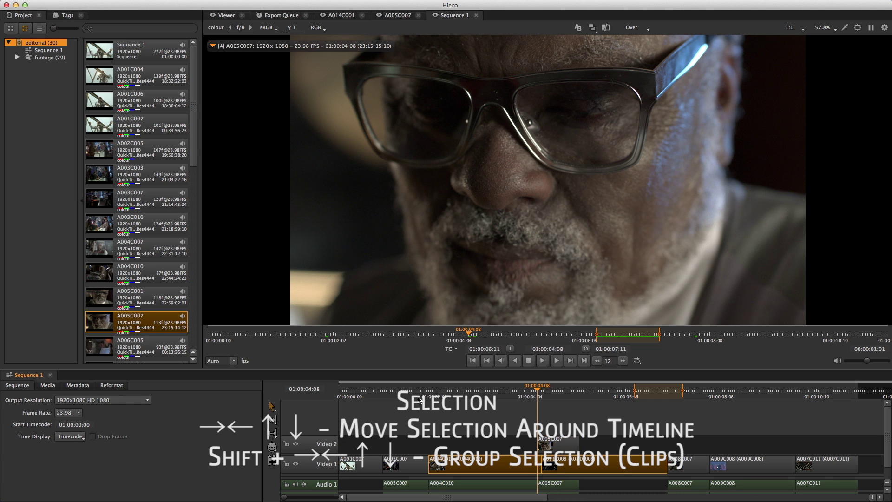
pyautogui.hotkey('shift', 'Left')
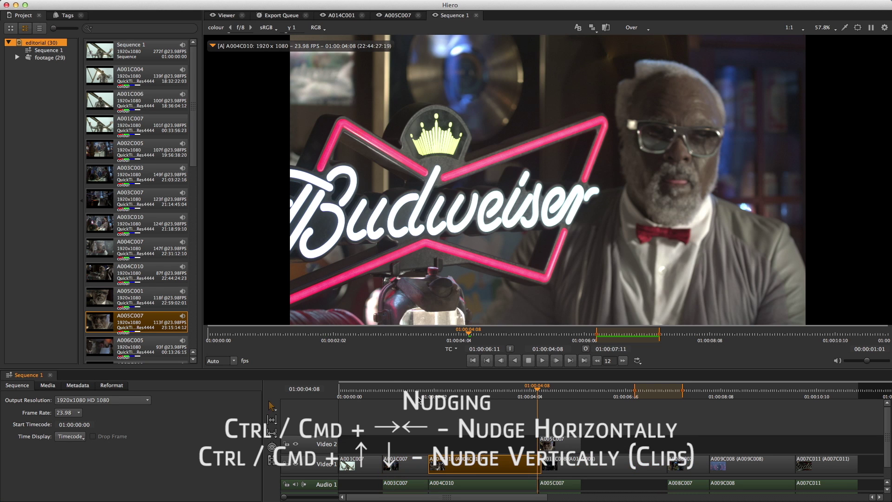
# Select A005C007 on Video 2 and nudge it later and earlier along the timeline, ending about one frame later.
pyautogui.press('Up')
pyautogui.press('super+Right')
pyautogui.press('super+Right')
pyautogui.press('super+Right')
pyautogui.press('super+Left')
pyautogui.press('super+Left')
pyautogui.press('super+Left')
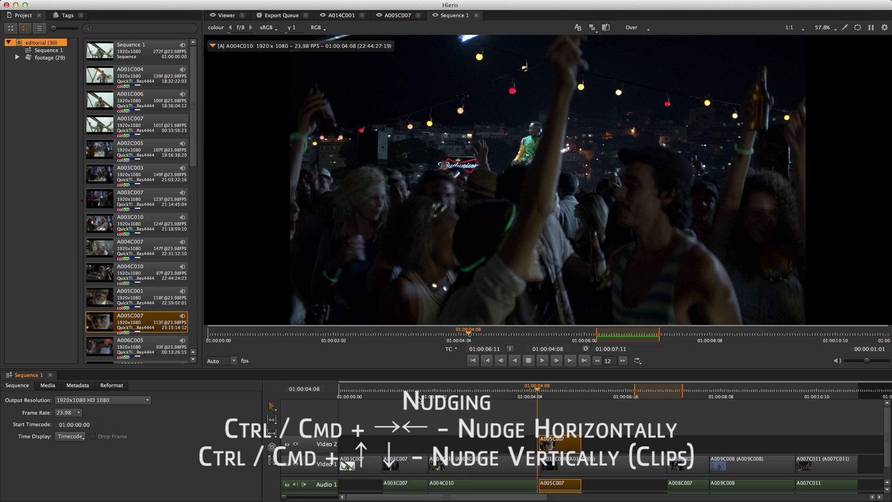
# Nudge A005C007 up onto a new Video 3 track and back down to Video 2.
pyautogui.press('super+Up')
pyautogui.press('super+Down')
pyautogui.press('super+Up')
pyautogui.press('super+Down')
# Select the edit at the start of A004C010, at 01:00:01:23, and nudge it frame by frame in both directions.
pyautogui.press('Up')
pyautogui.press('/')
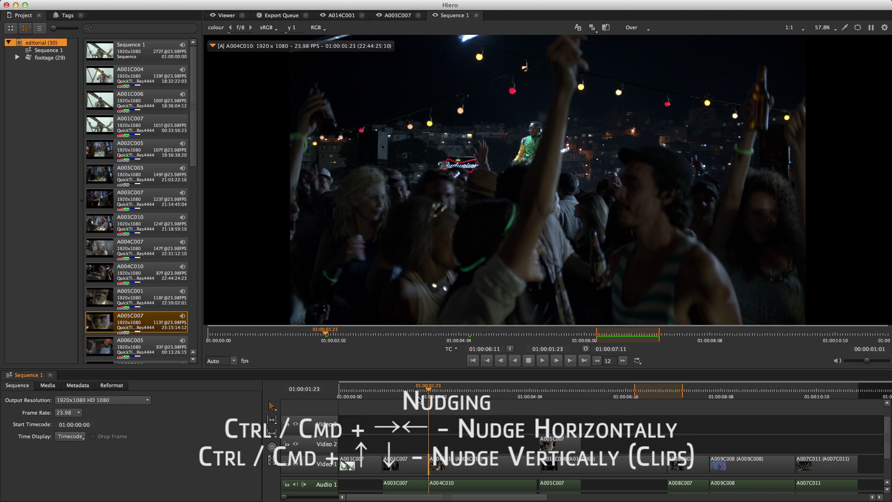
pyautogui.press('super+Right')
pyautogui.press('super+Left')
pyautogui.press('super+Left')
pyautogui.press('super+Left')
pyautogui.press('super+Right')
pyautogui.hotkey('ctrl', 'Right')
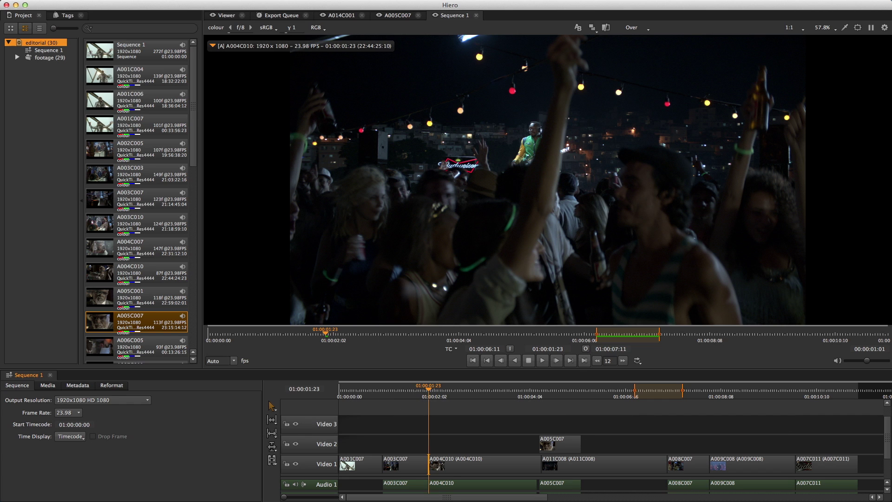
# Switch to the Roll Edit tool and select clip A004C010 on Video 1.
pyautogui.click(272, 445)
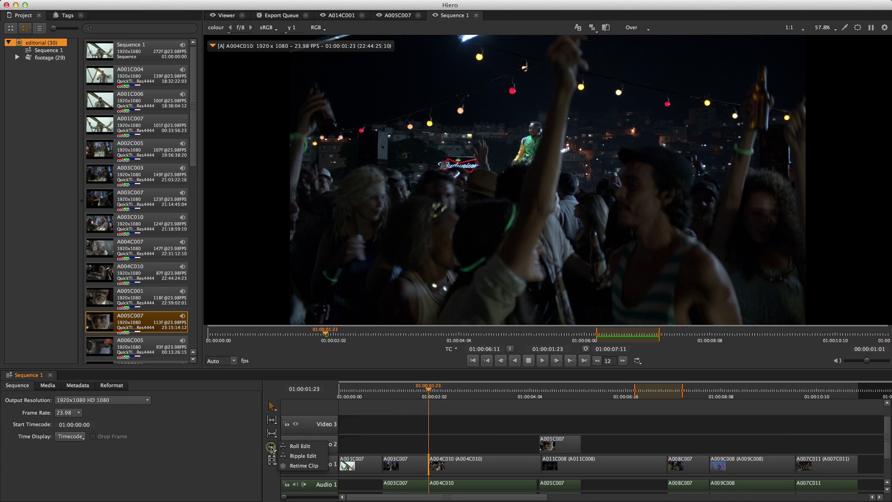
pyautogui.click(302, 446)
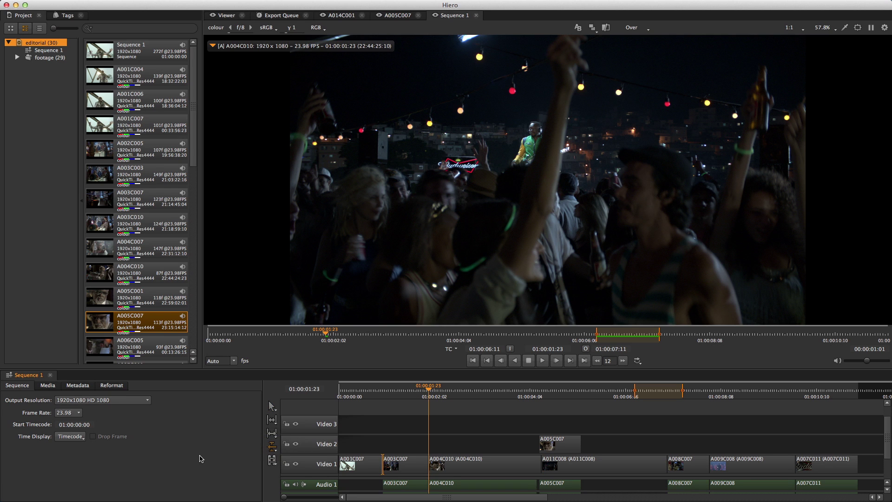
pyautogui.press('e')
pyautogui.press('/')
pyautogui.press('e')
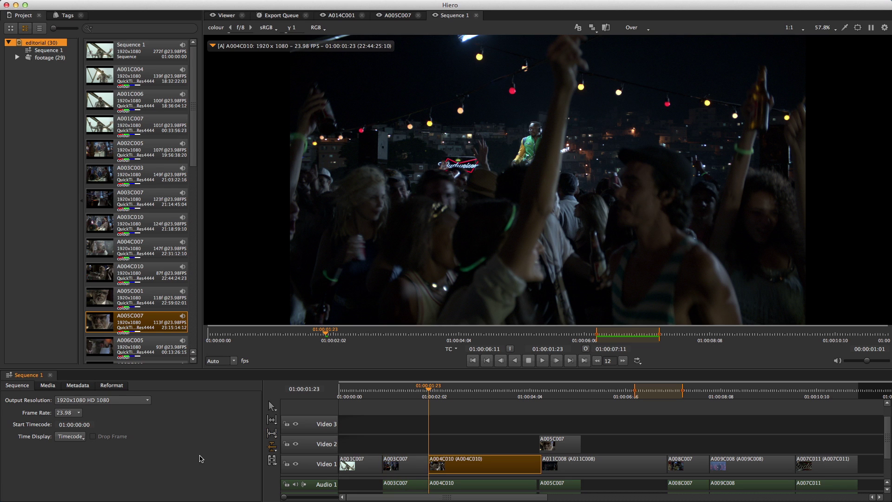
# Step the selection along Video 1 to the edit at the start of A011C008 and roll it two frames later and back.
pyautogui.press('super+Right')
pyautogui.press('super+Right')
pyautogui.press('super+Right')
pyautogui.press('super+Left')
pyautogui.press('super+Left')
pyautogui.press('super+Left')
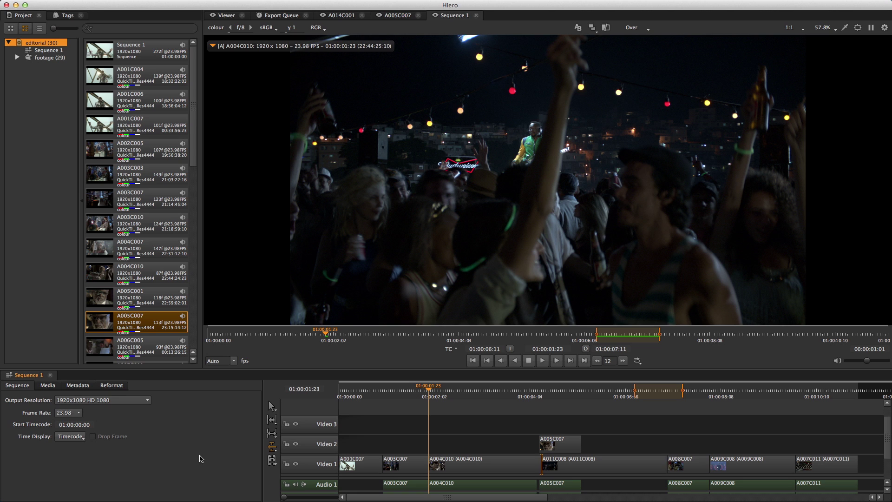
pyautogui.press('Right')
pyautogui.press('Right')
pyautogui.press('Left')
pyautogui.press('Left')
# Switch to the Slip tool, select A004C010 on Video 1, and slip its contents frame by frame in both directions.
pyautogui.press('e')
pyautogui.press('super+Right')
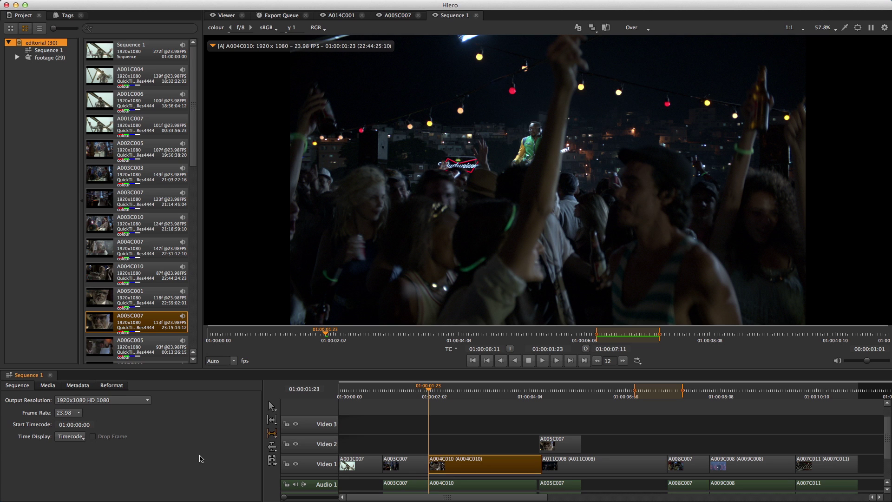
pyautogui.press('Right')
pyautogui.press('Left')
pyautogui.press('Left')
pyautogui.press('Left')
pyautogui.press('Right')
pyautogui.press('Right')
# Restore the workspace layout that includes the Sequence 1 event spreadsheet, then expand that panel to full window and collapse it again.
pyautogui.hotkey('shift', 'F1')
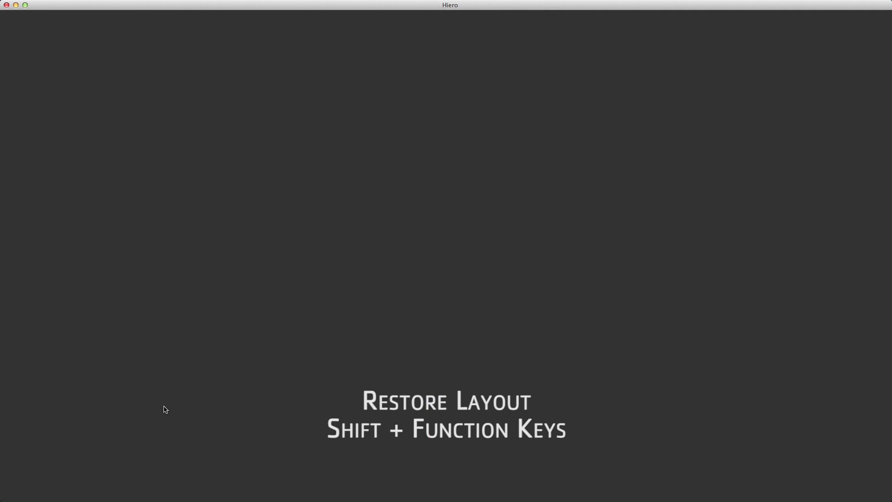
pyautogui.hotkey('shift', 'F2')
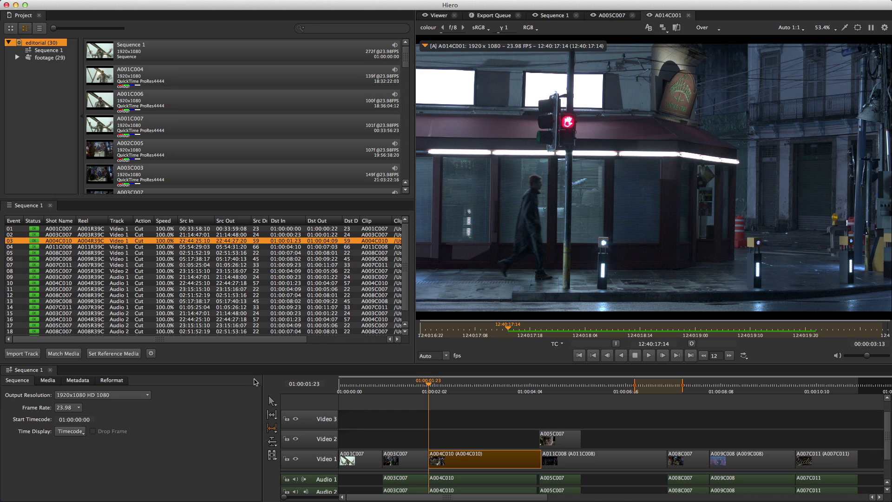
pyautogui.click(115, 242)
pyautogui.press('`')
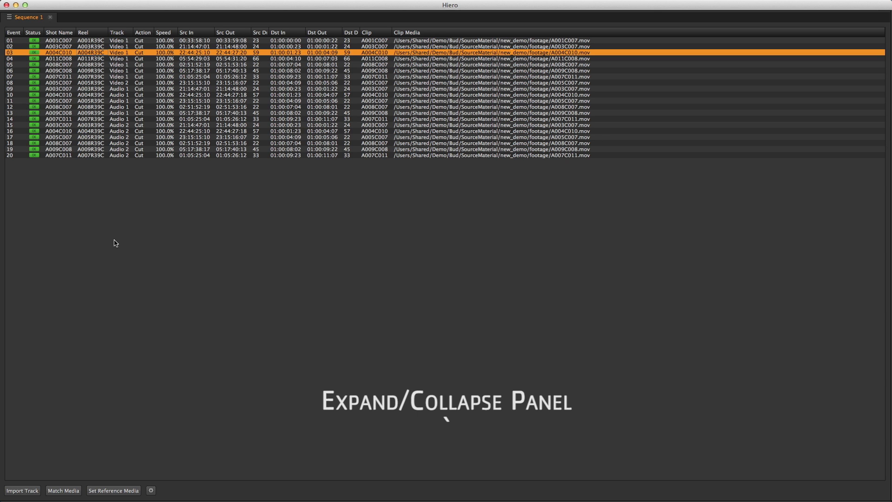
pyautogui.press('`')
# Step the selection back and forth through the events in the Sequence 1 spreadsheet, ending on event 04, A011C008.
pyautogui.press('Down')
pyautogui.press('Down')
pyautogui.press('Up')
pyautogui.press('Up')
pyautogui.press('Down')
pyautogui.press('Down')
pyautogui.press('Up')
pyautogui.press('Up')
pyautogui.press('Down')
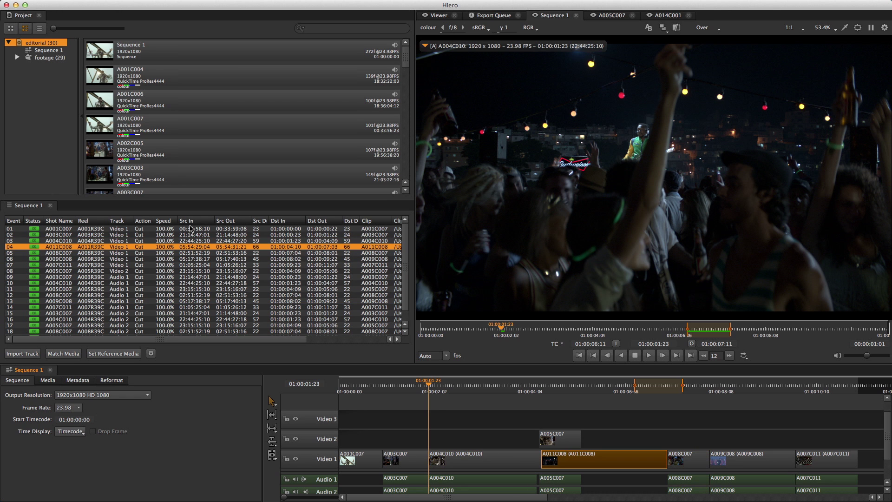
# Set the Src In of event 01, A001C007, to 00:33:52:10 in the Sequence 1 spreadsheet.
pyautogui.doubleClick(201, 229)
pyautogui.click(202, 229)
pyautogui.write('2')
pyautogui.press('Return')
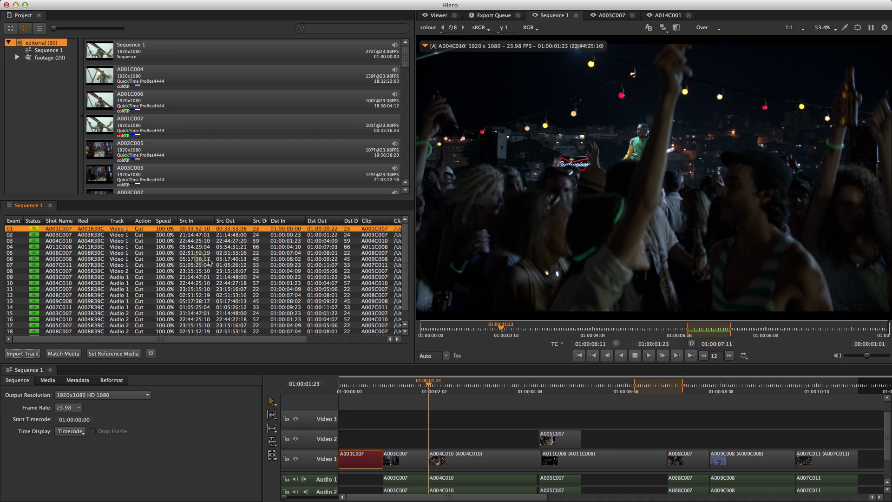
# Extend the spreadsheet selection from event 01 through event 06 and offset the selected events' Src In by +1 frame.
pyautogui.keyDown('shift'); pyautogui.click(207, 260); pyautogui.keyUp('shift')
pyautogui.doubleClick(198, 229)
pyautogui.write('+1')
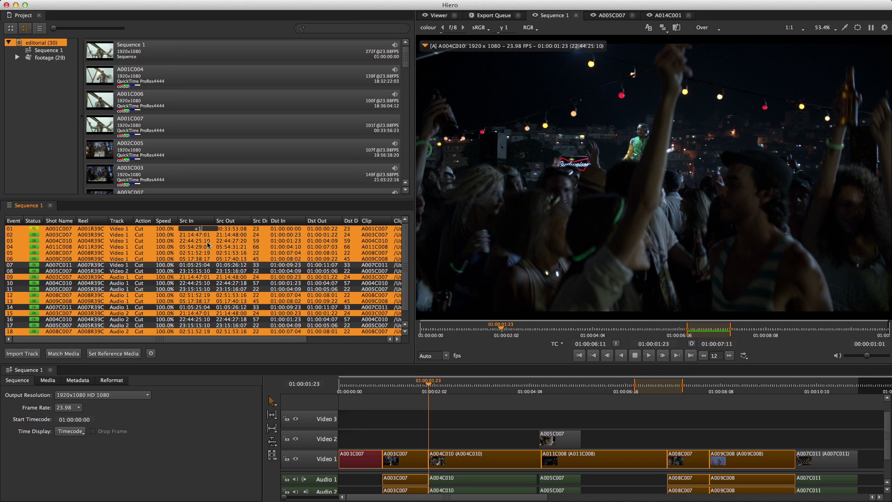
pyautogui.press('Return')
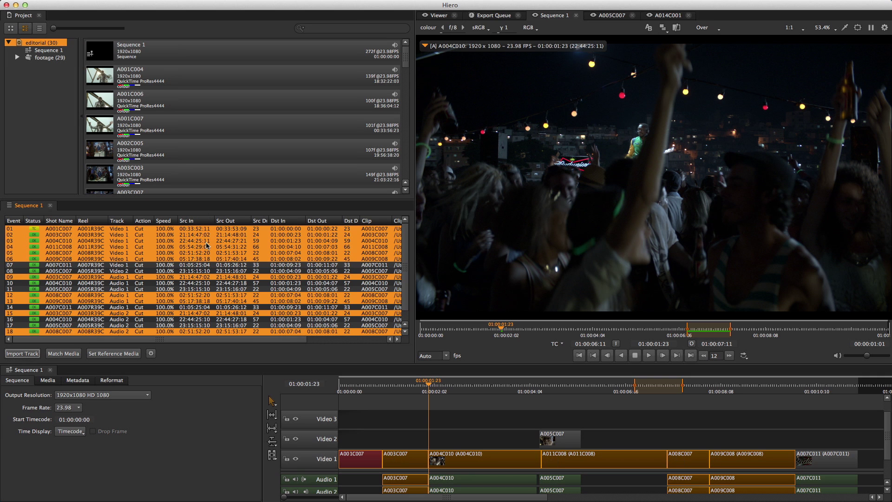